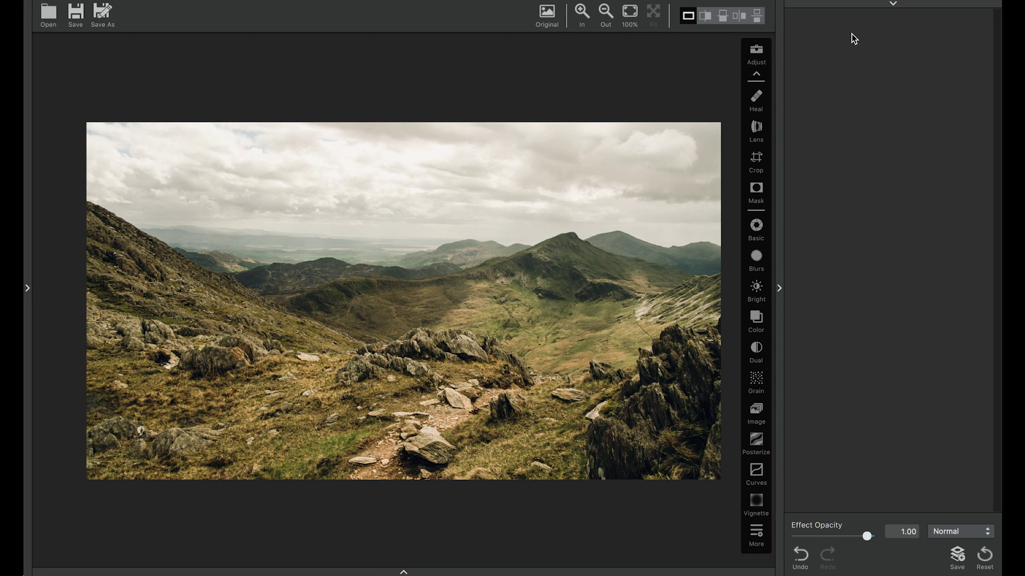
Step: Show the photo's RGB histogram briefly, then hide it again, leaving the mountain photo unedited
left_click(860, 5)
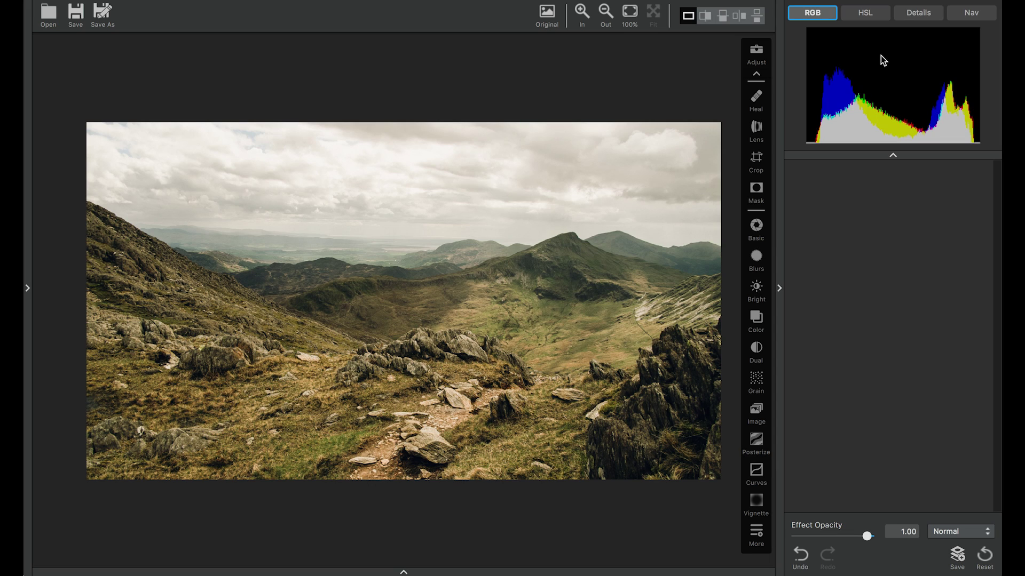
left_click(888, 155)
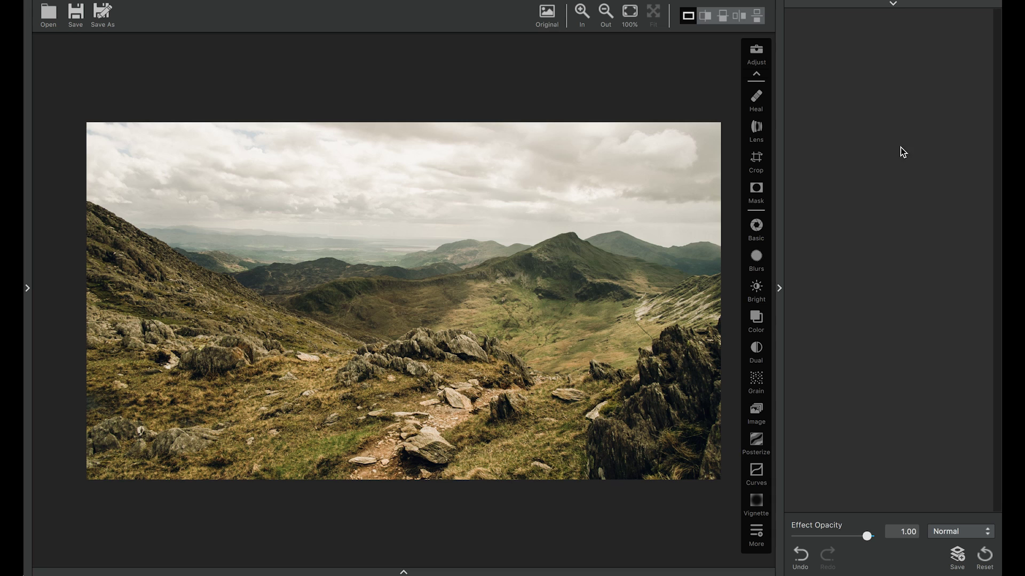
left_click(756, 473)
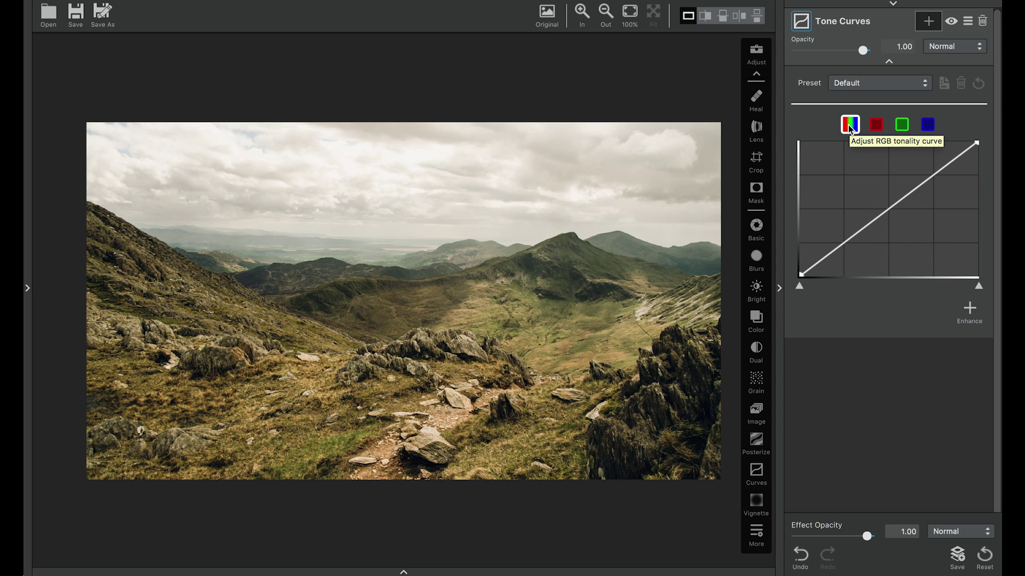
left_click(918, 184)
left_click_drag(918, 185, 918, 229)
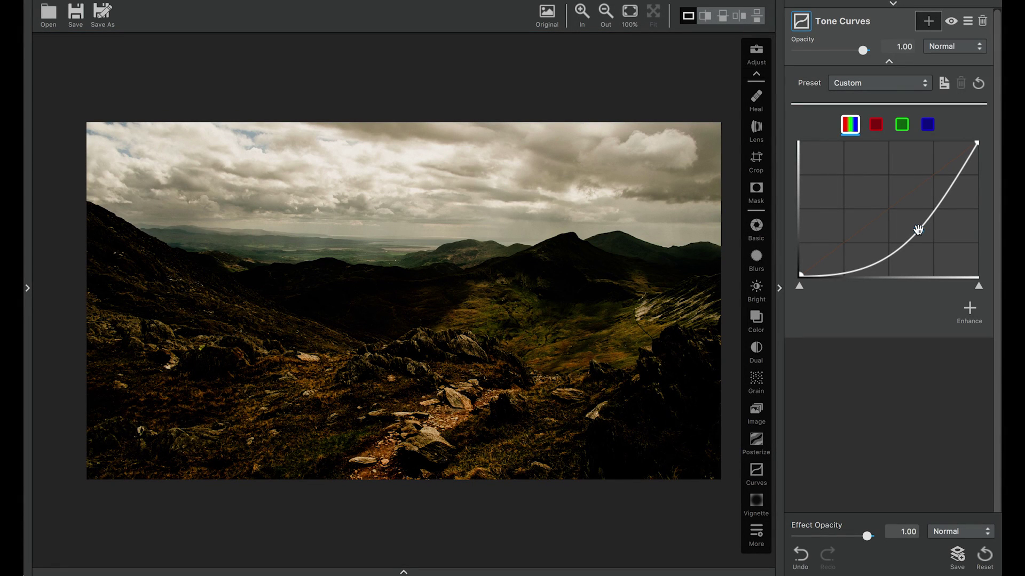
left_click(978, 86)
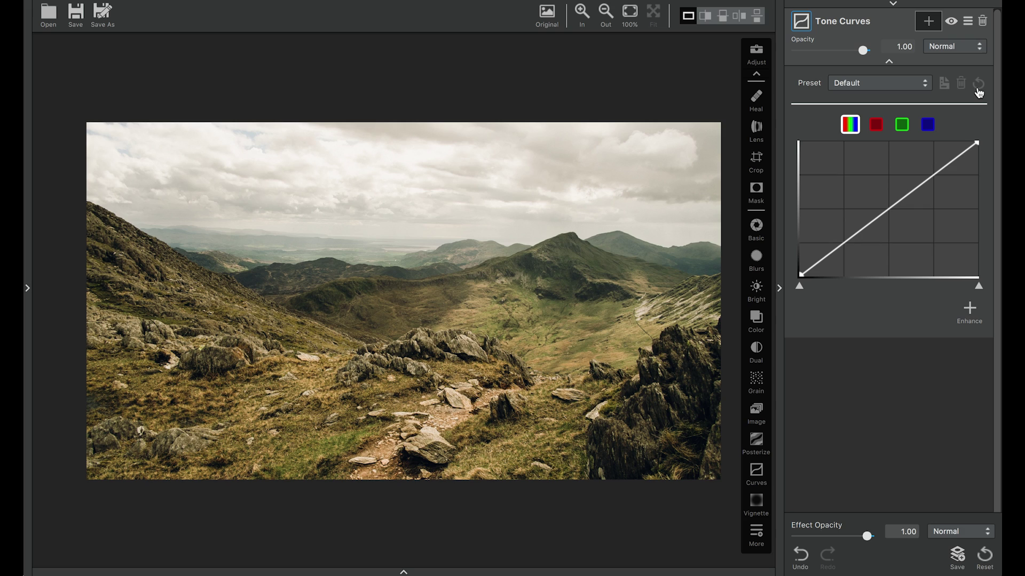
left_click(799, 289)
mouse_move(799, 289)
left_mouse_down()
mouse_move(857, 294)
mouse_move(790, 294)
left_mouse_up()
mouse_move(979, 288)
left_mouse_down()
mouse_move(899, 287)
mouse_move(992, 285)
left_mouse_up()
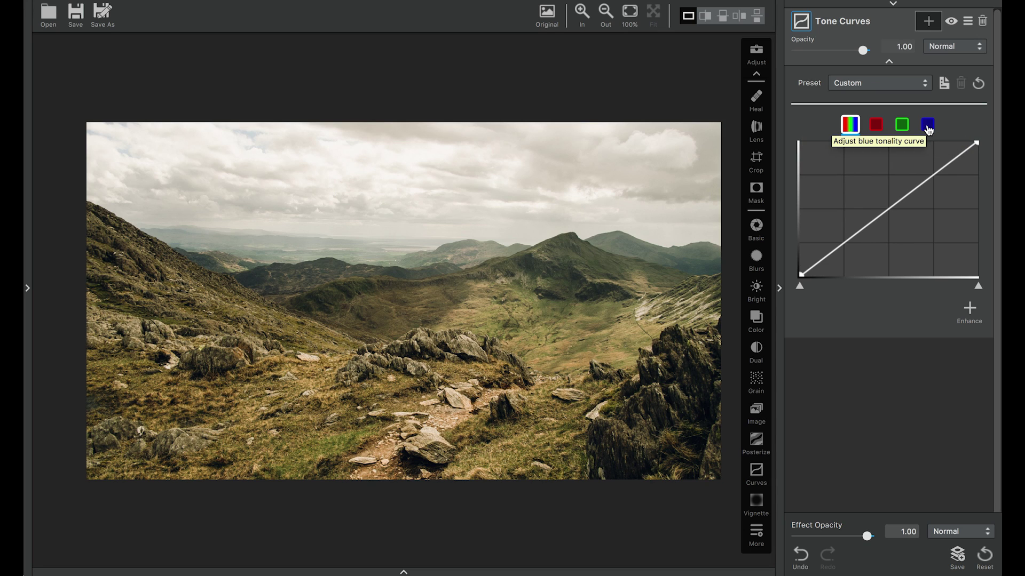
left_click(876, 125)
mouse_move(921, 185)
left_mouse_down()
mouse_move(881, 169)
mouse_move(855, 181)
mouse_move(866, 208)
mouse_move(913, 232)
mouse_move(933, 227)
mouse_move(914, 189)
left_mouse_up()
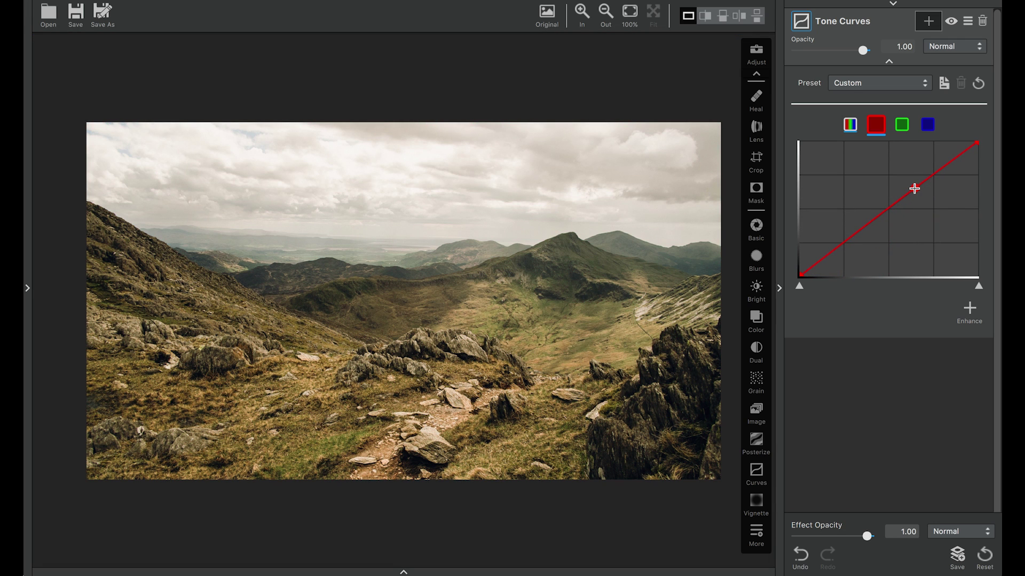
left_click(978, 83)
left_click(902, 126)
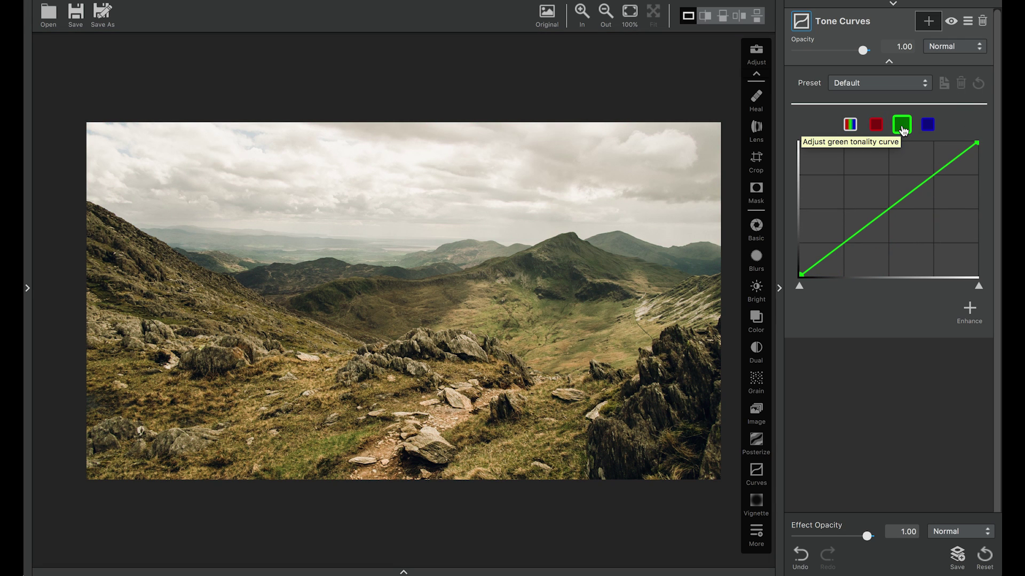
left_click_drag(926, 176, 926, 235)
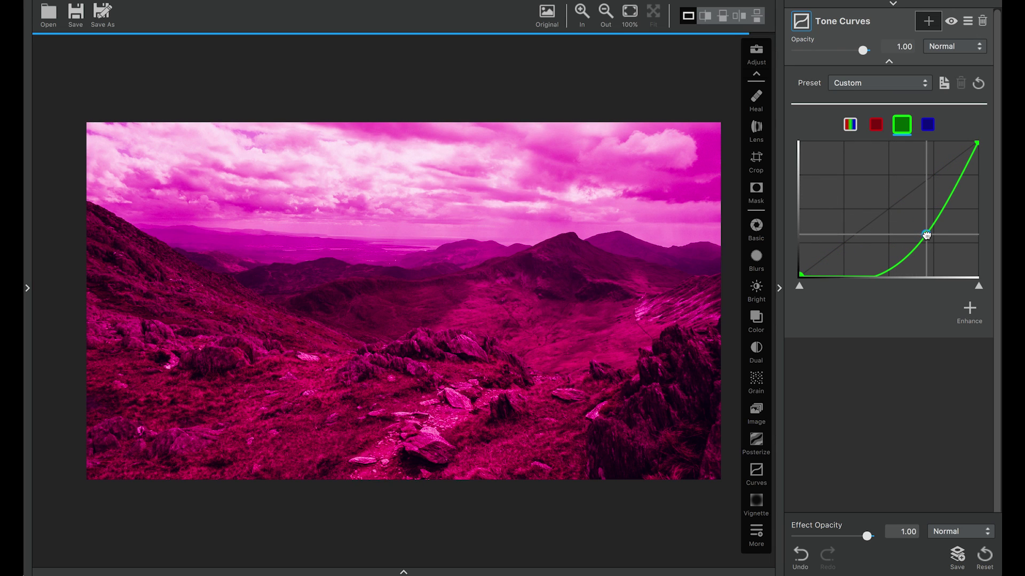
left_click(978, 83)
left_click(927, 125)
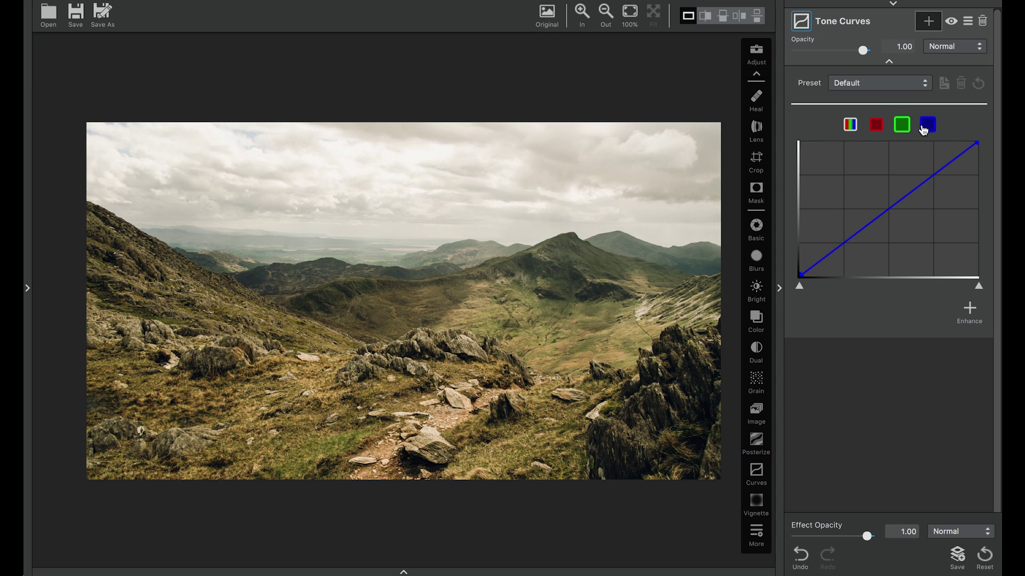
left_click_drag(929, 183, 927, 218)
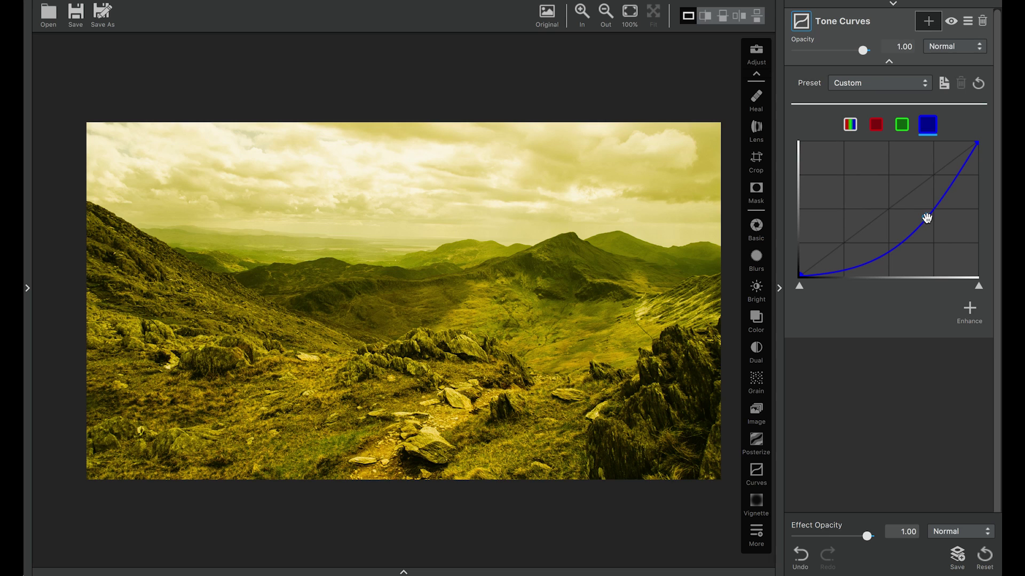
left_click(980, 84)
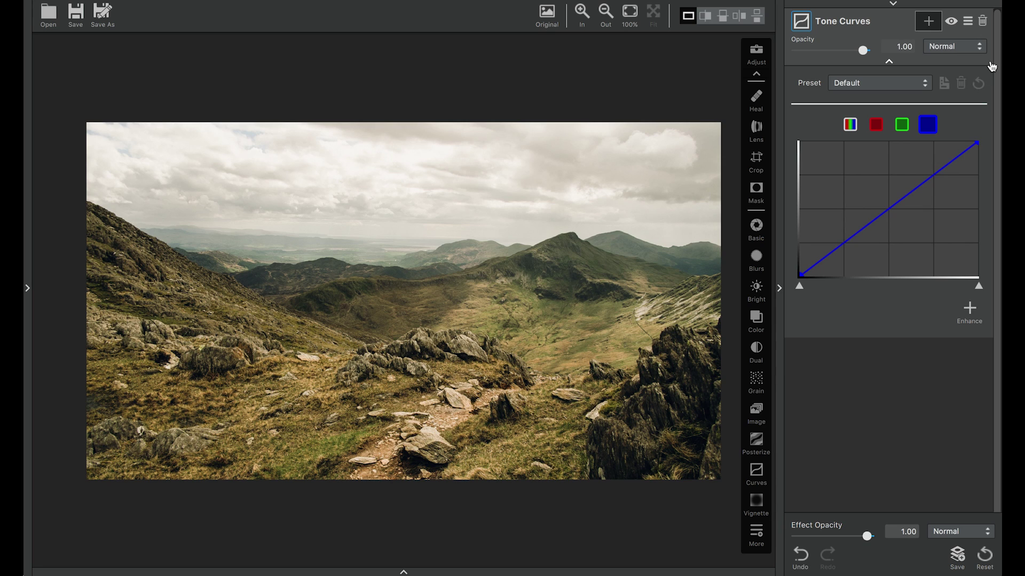
Step: Shape the RGB curve into an S with a raised highlight and lowered shadow point, checking against the original
left_click(850, 128)
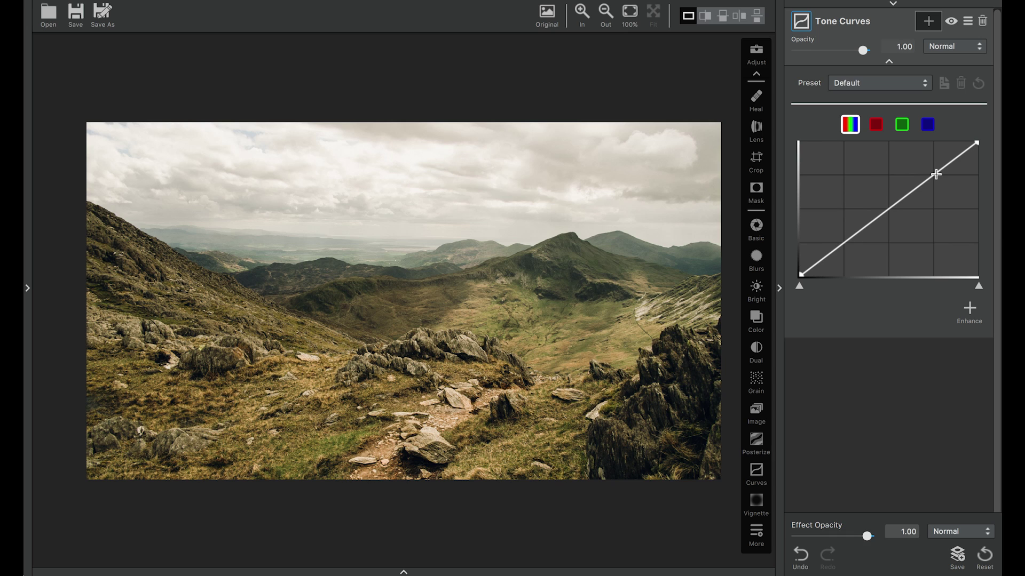
left_click(936, 175)
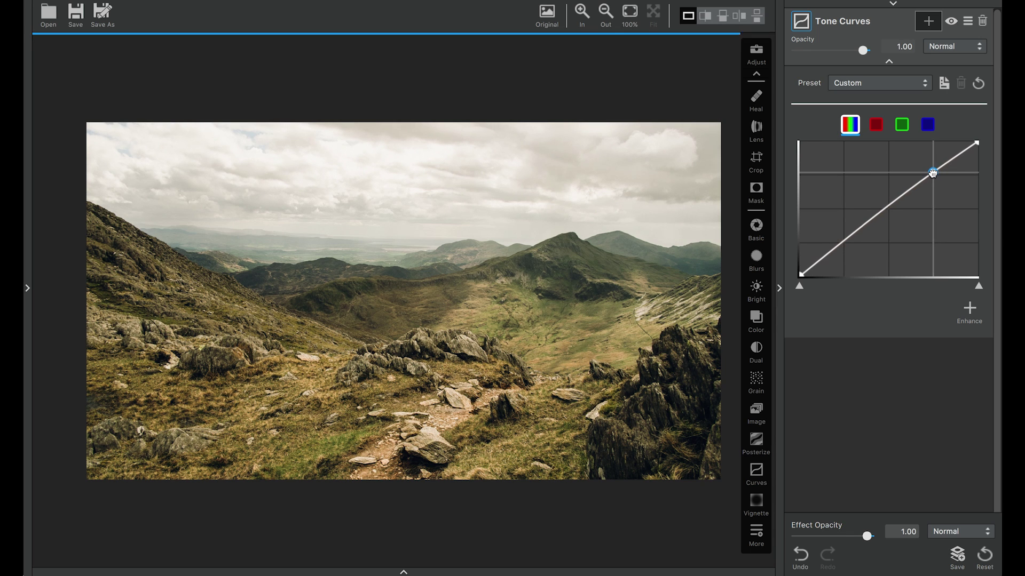
left_click_drag(932, 174, 930, 172)
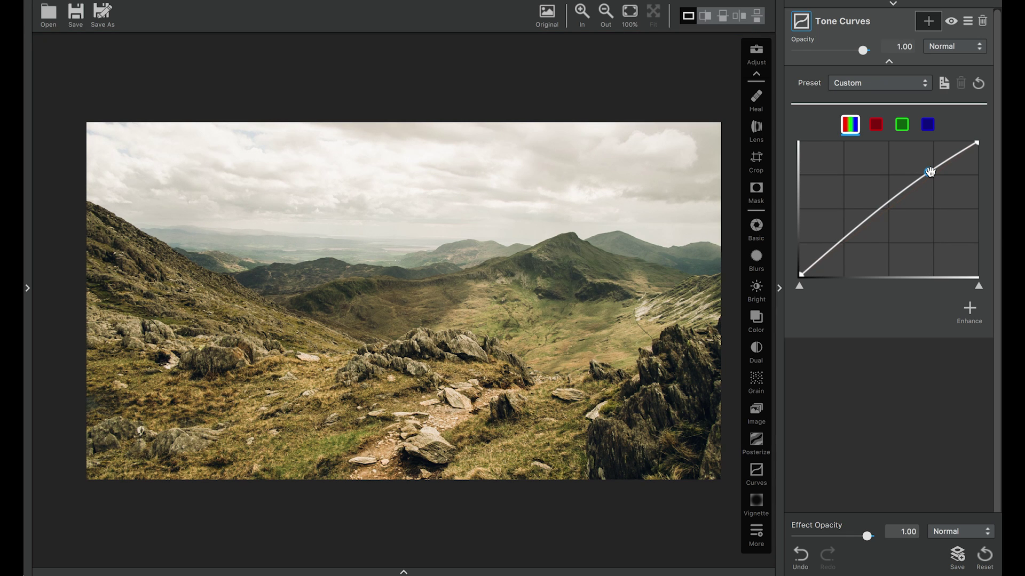
left_click(860, 227)
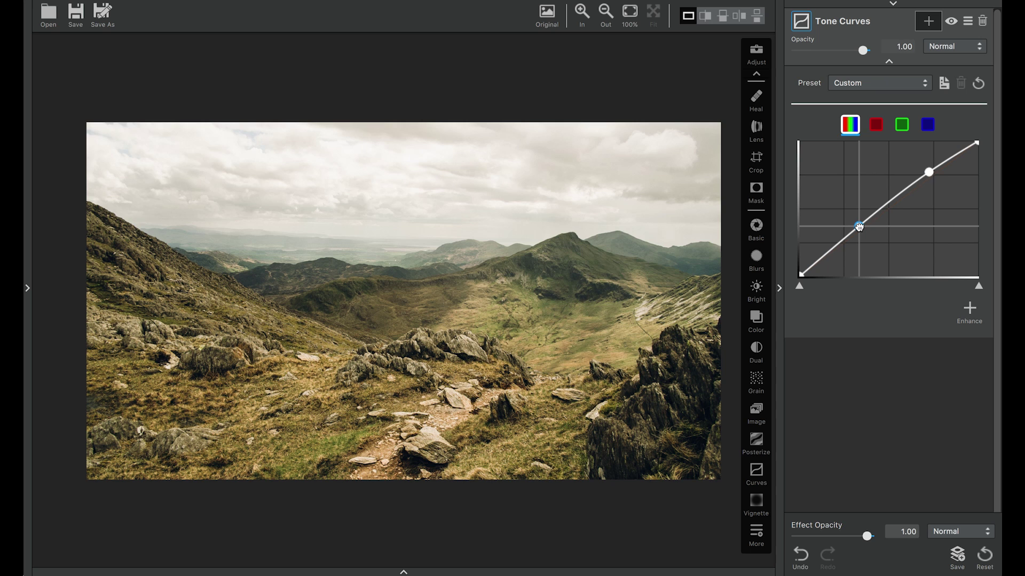
left_click_drag(859, 227, 868, 235)
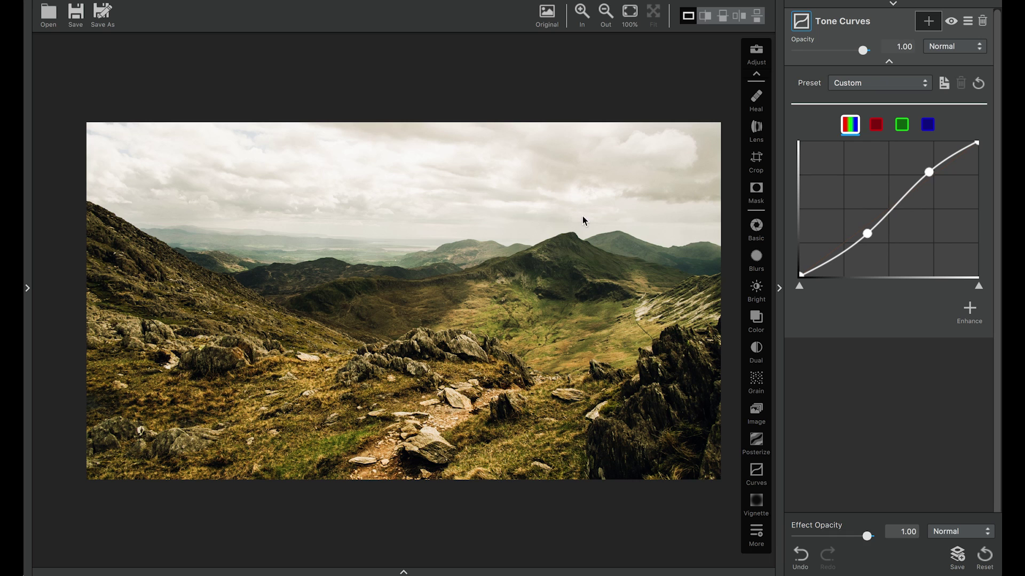
key("backslash")
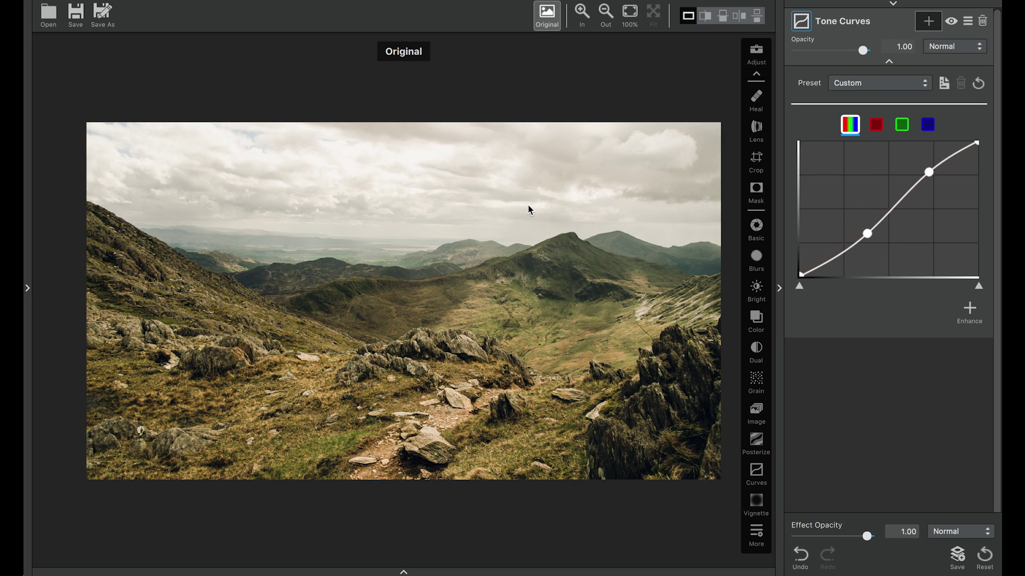
key("backslash")
key("backslash")
key("backslash")
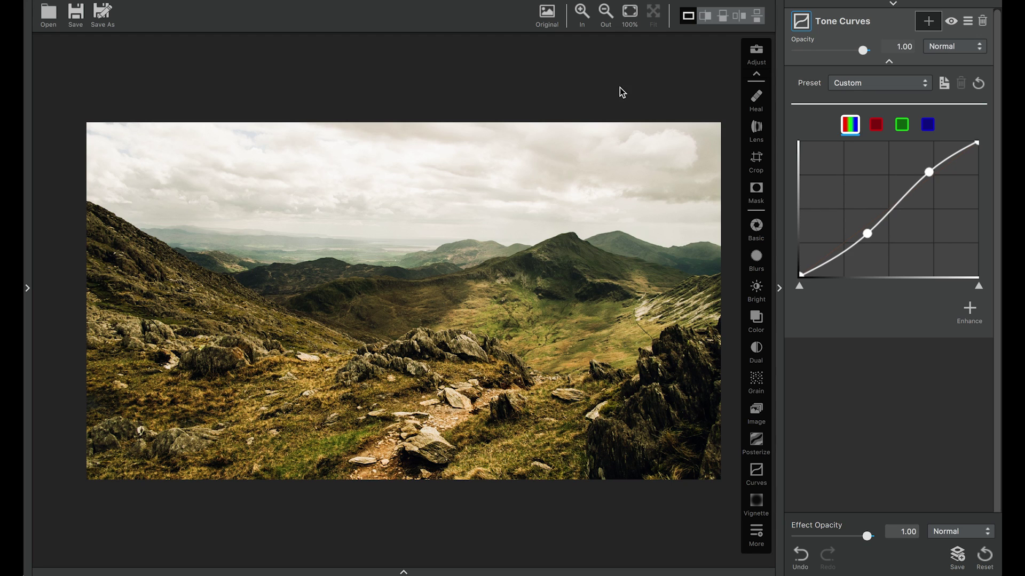
Step: Collapse the Tone Curves settings and toggle the layer's visibility to compare the contrast boost
left_click(889, 62)
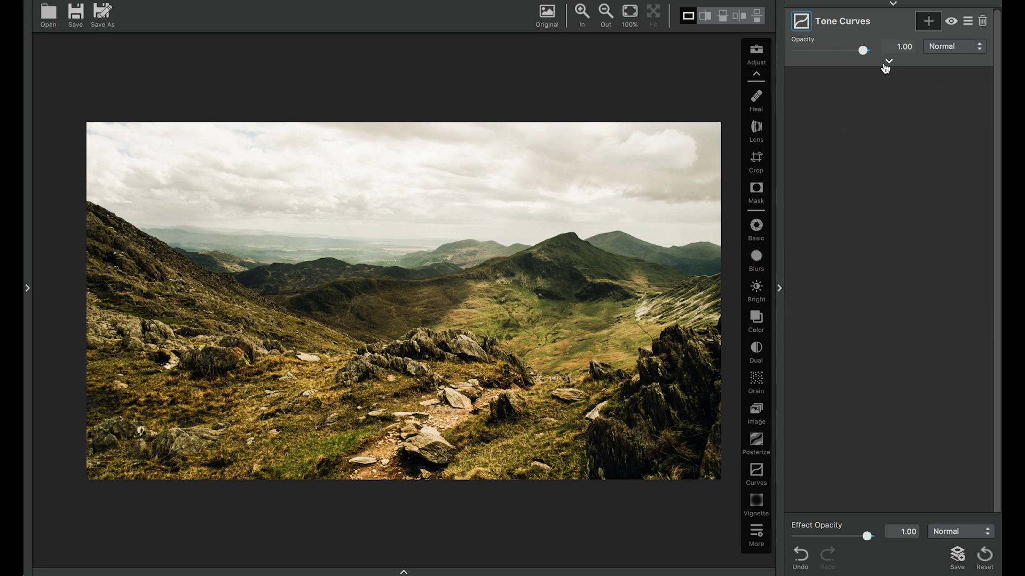
left_click(951, 22)
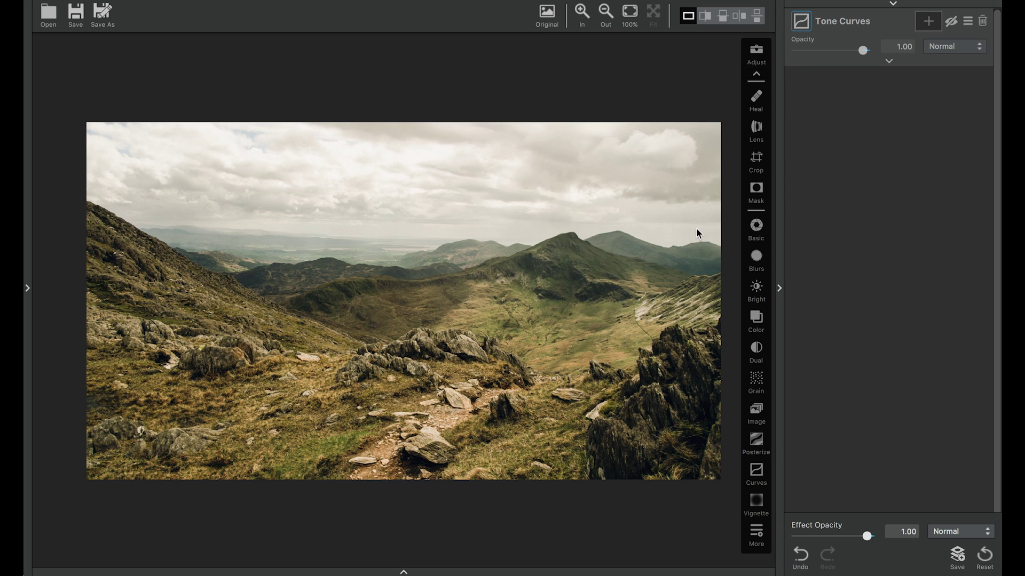
Step: Add a second Tone Curves layer, lift the green channel curve to tint the photo green, and attach a mask
left_click(763, 472)
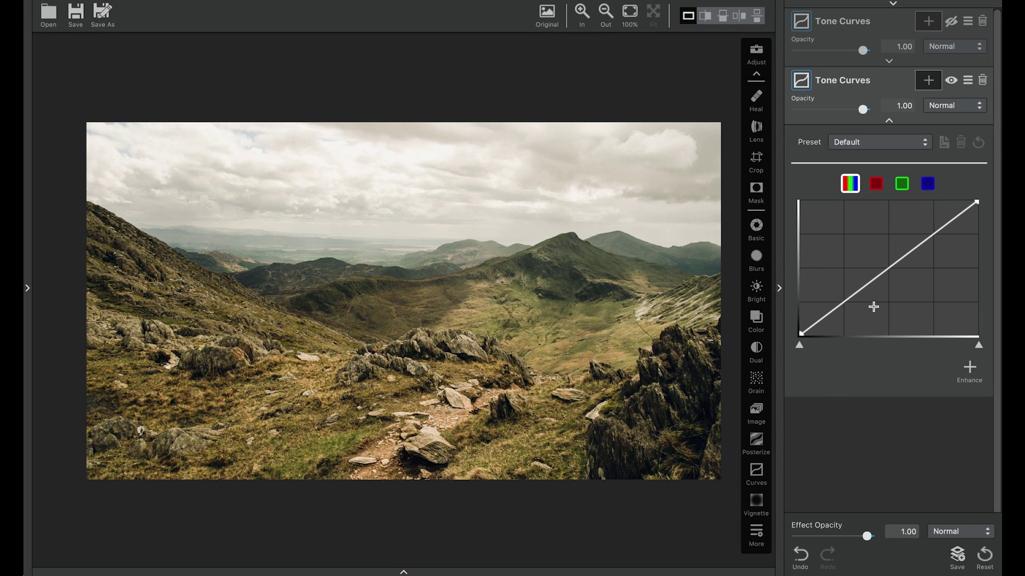
left_click(902, 185)
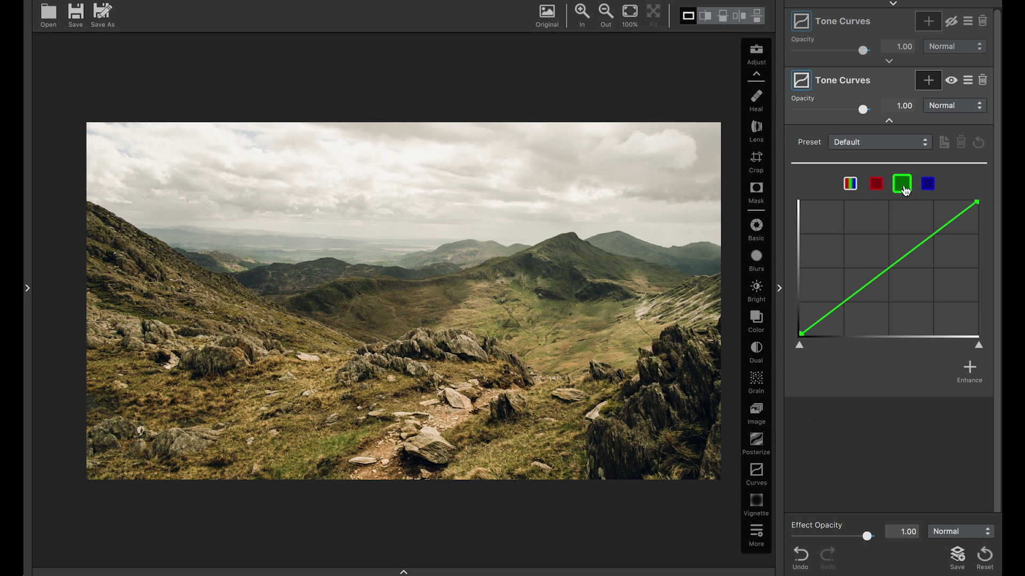
left_click_drag(933, 240, 907, 232)
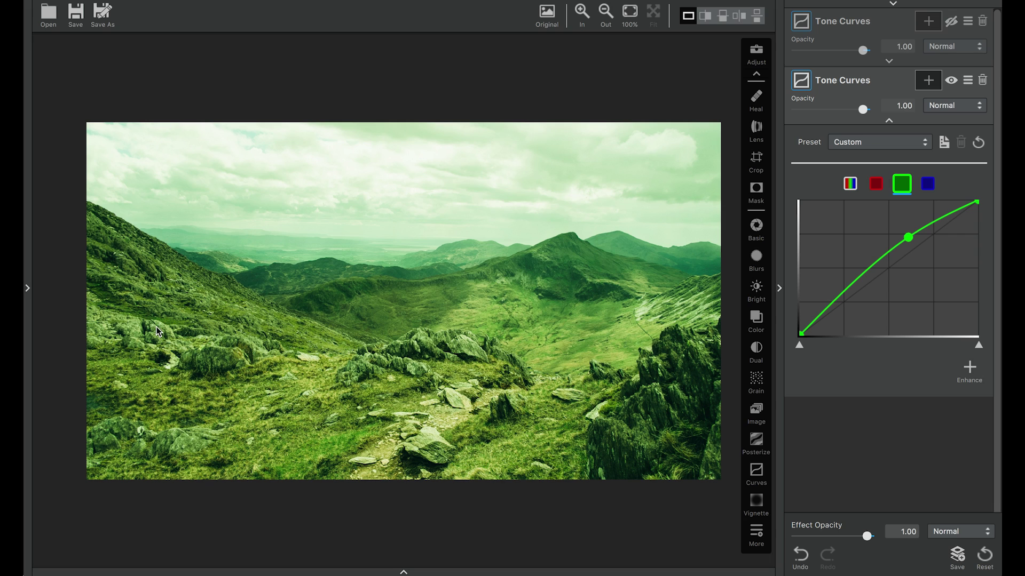
left_click(925, 84)
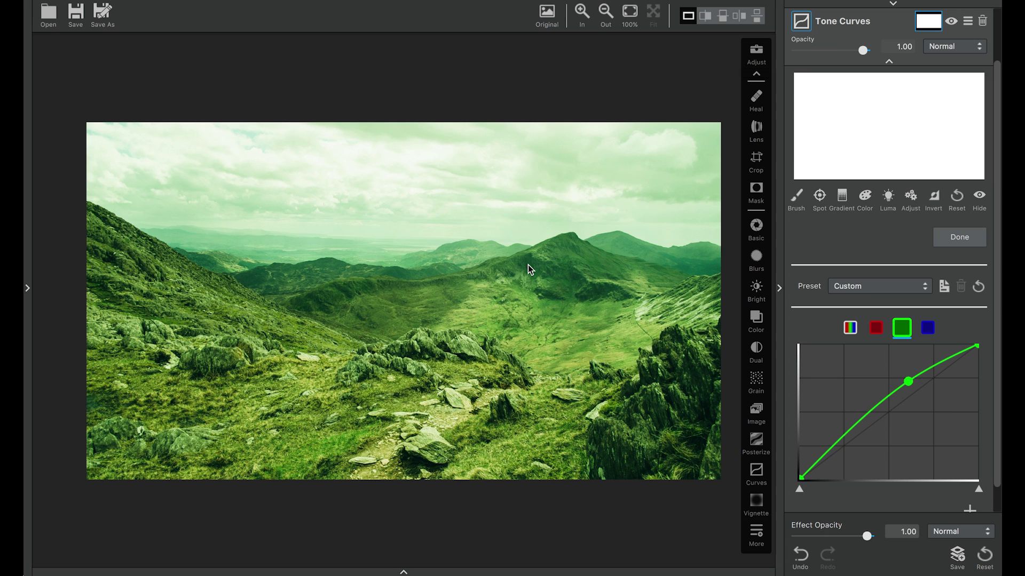
Step: Invert the mask and add a Spot selection with Mask Density 1.00
left_click(932, 198)
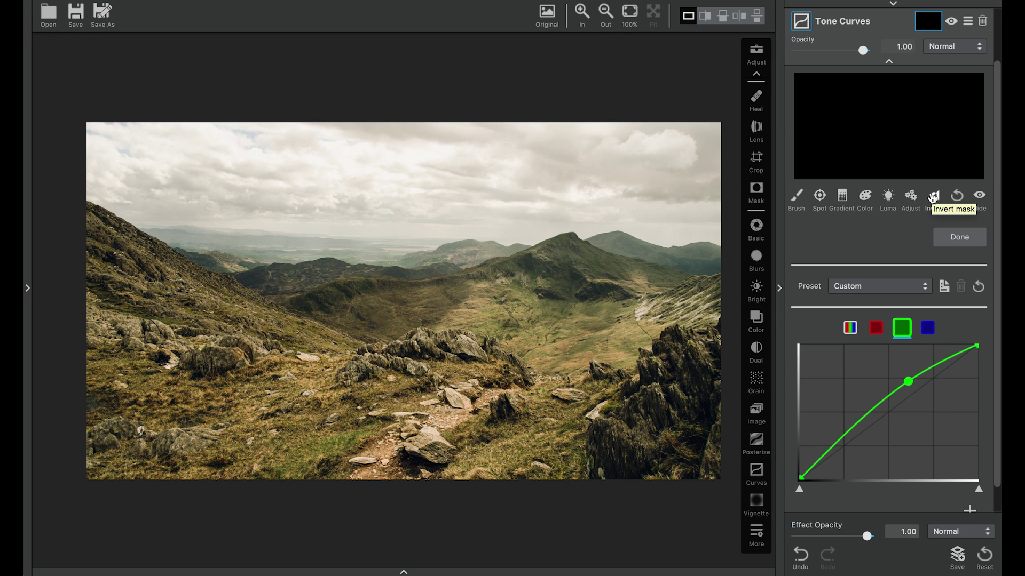
left_click(819, 196)
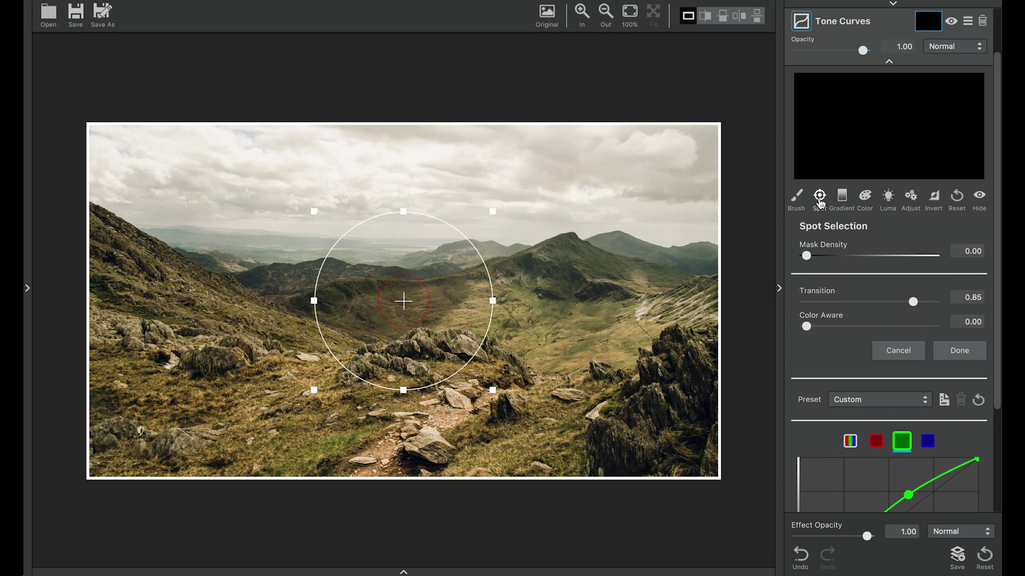
left_click(805, 255)
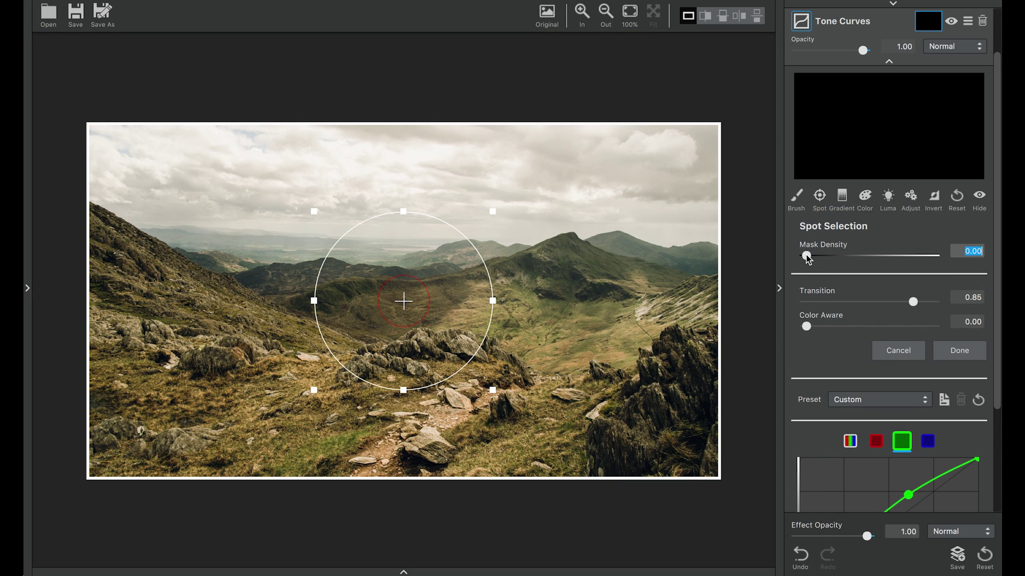
left_click_drag(806, 255, 952, 258)
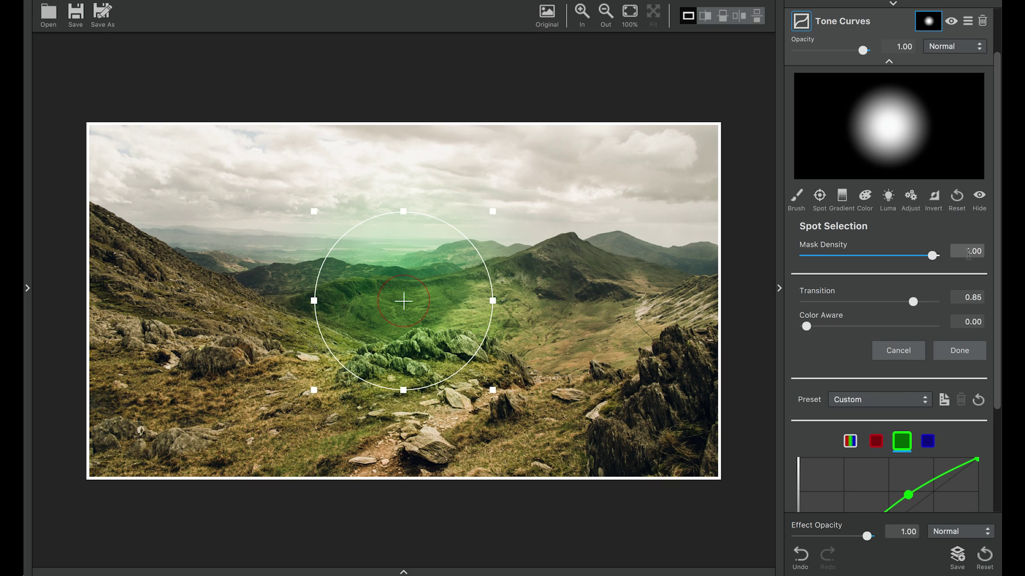
left_click(968, 252)
Step: Stretch the spot into a wide ellipse over the valley and hillsides and finish the mask
left_click_drag(493, 301, 825, 301)
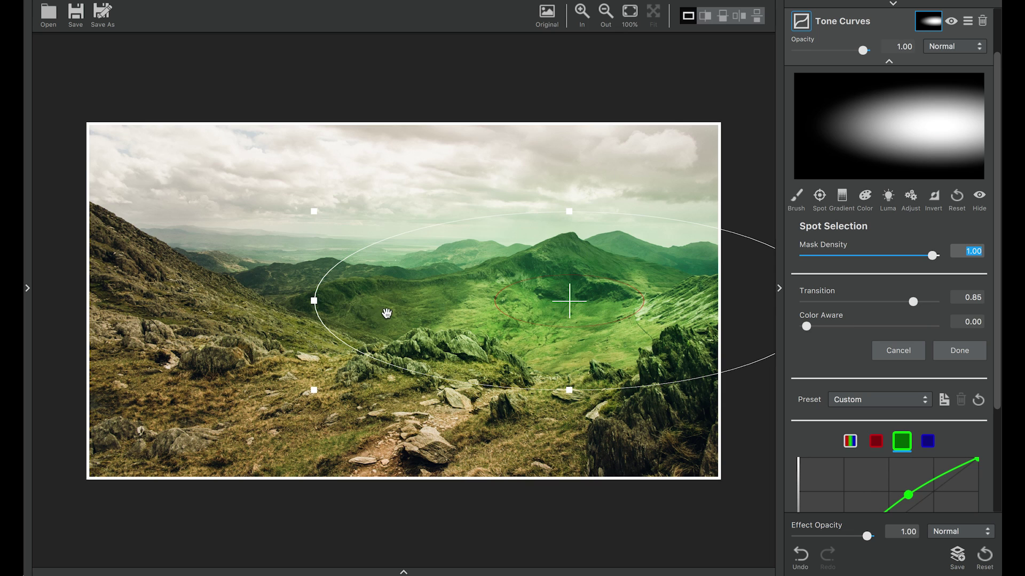
left_click_drag(314, 300, 24, 314)
left_click_drag(422, 390, 368, 407)
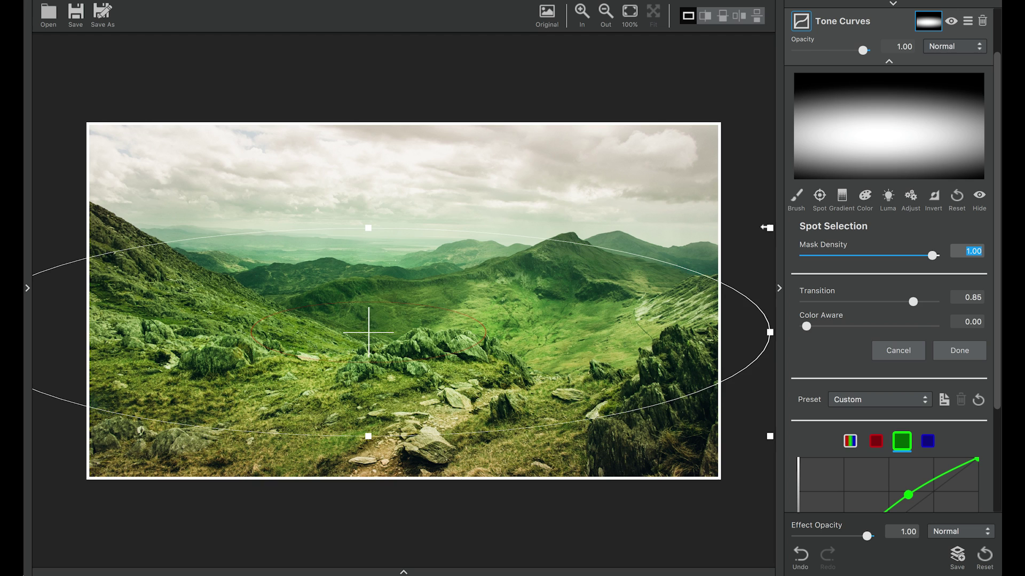
left_click_drag(767, 228, 801, 198)
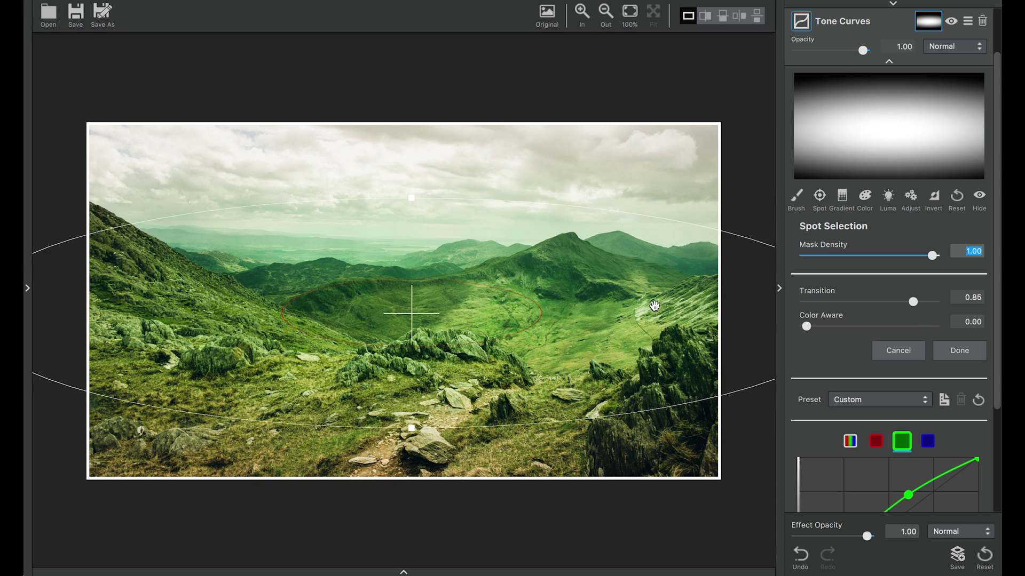
left_click(960, 352)
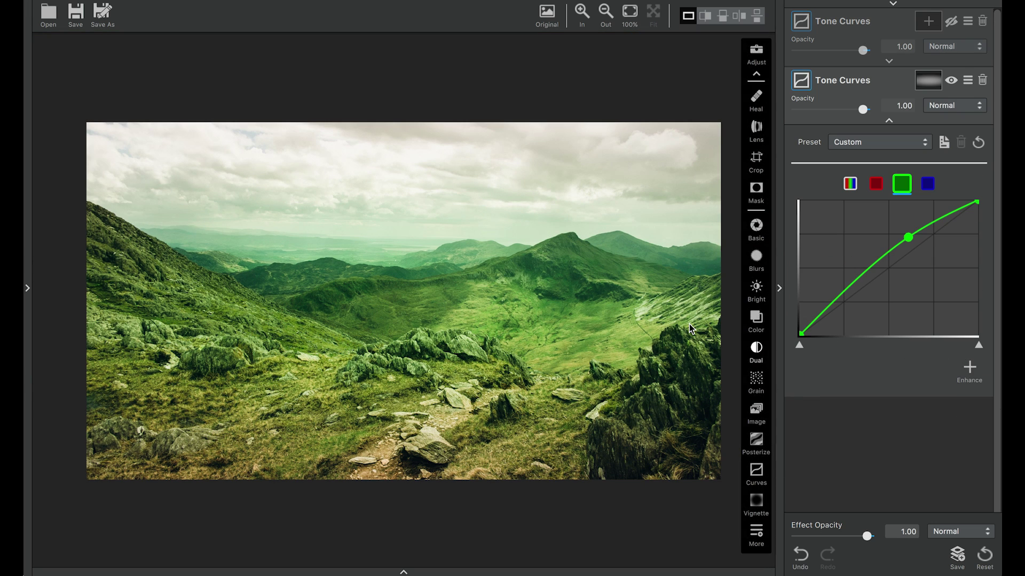
Step: Hide the green valley layer, then add a third Tone Curves layer lifting blue, with a mask
left_click_drag(571, 273, 569, 274)
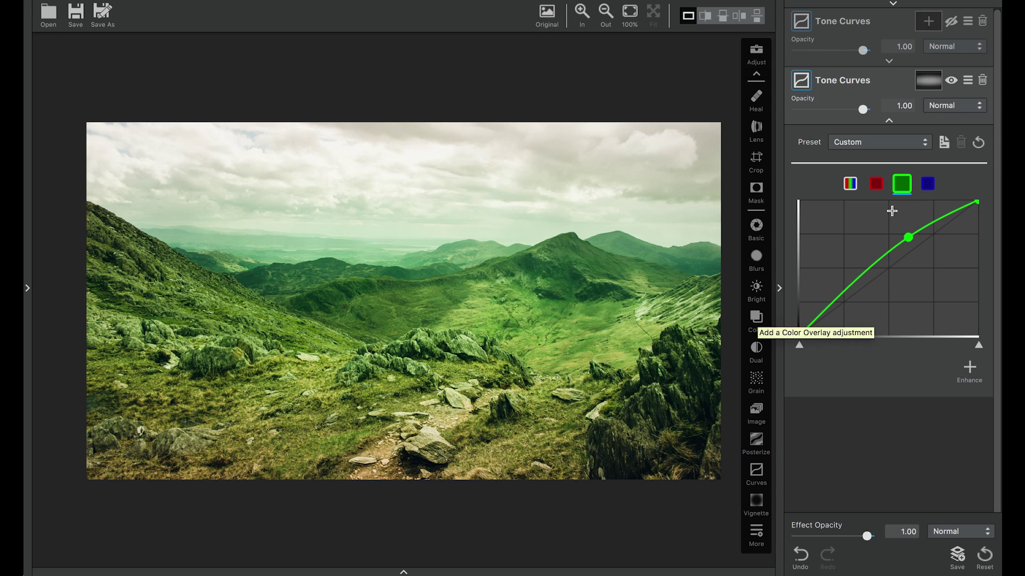
left_click(951, 82)
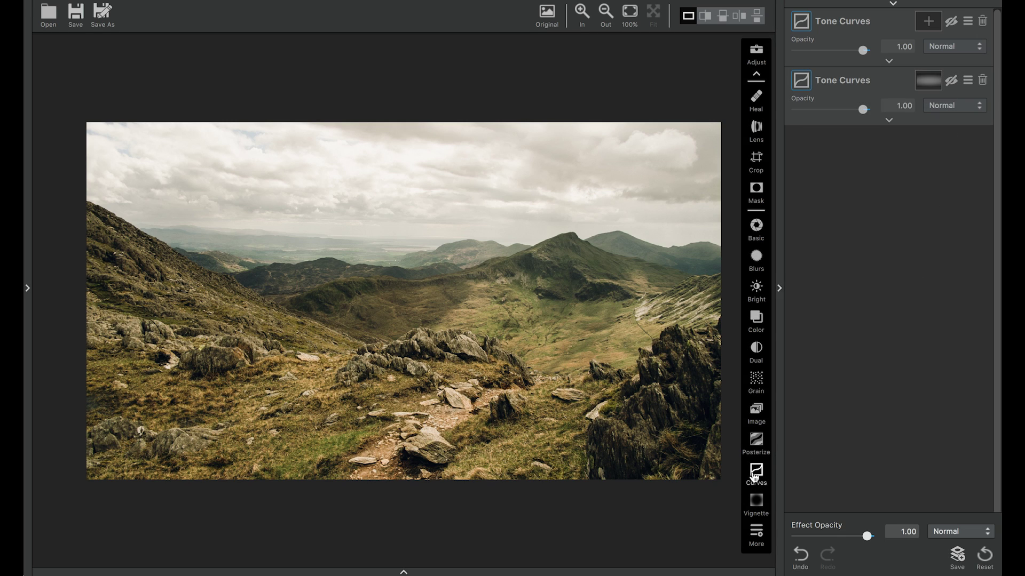
left_click(755, 471)
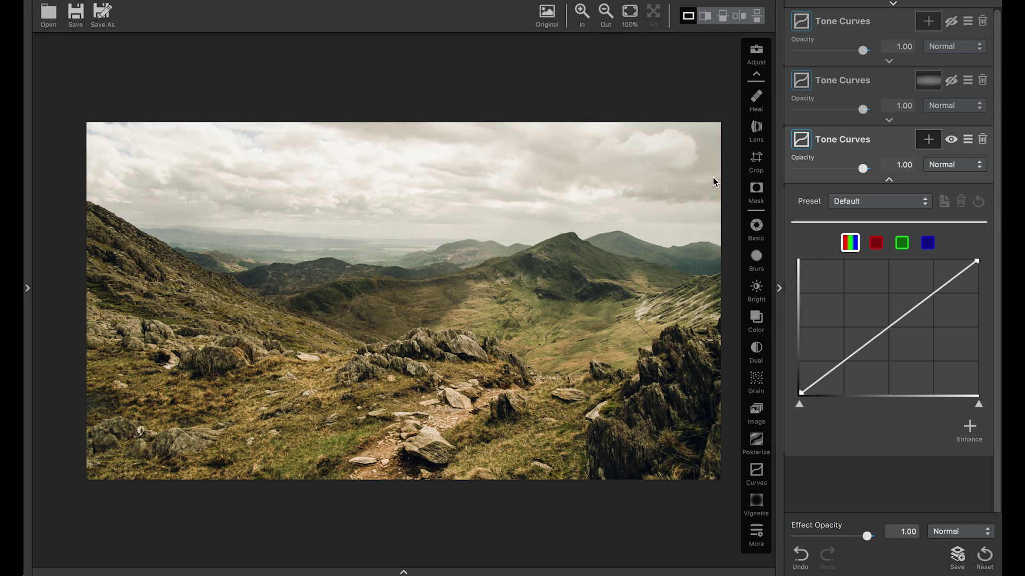
left_click(928, 243)
left_click_drag(929, 296, 902, 289)
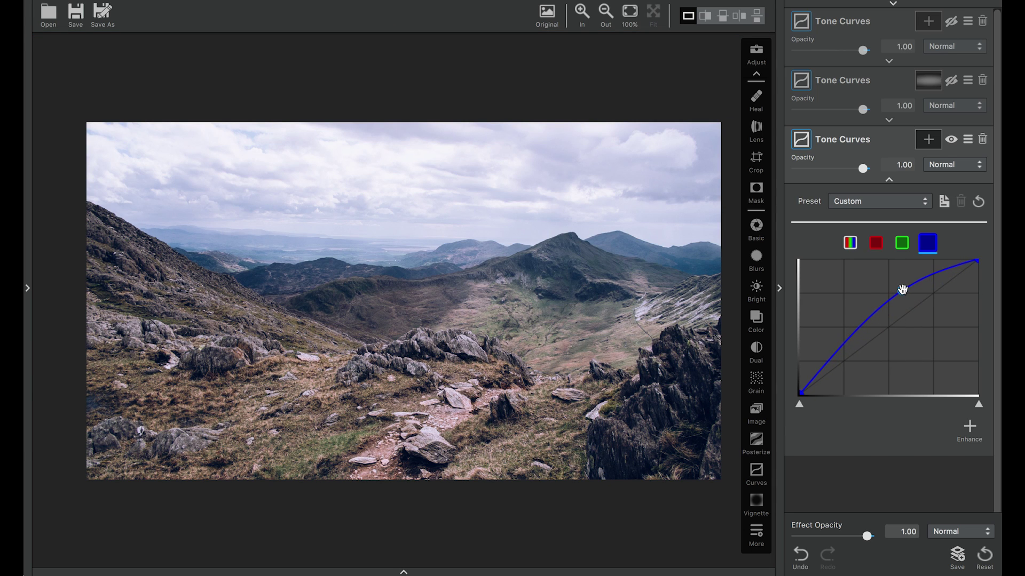
left_click(931, 143)
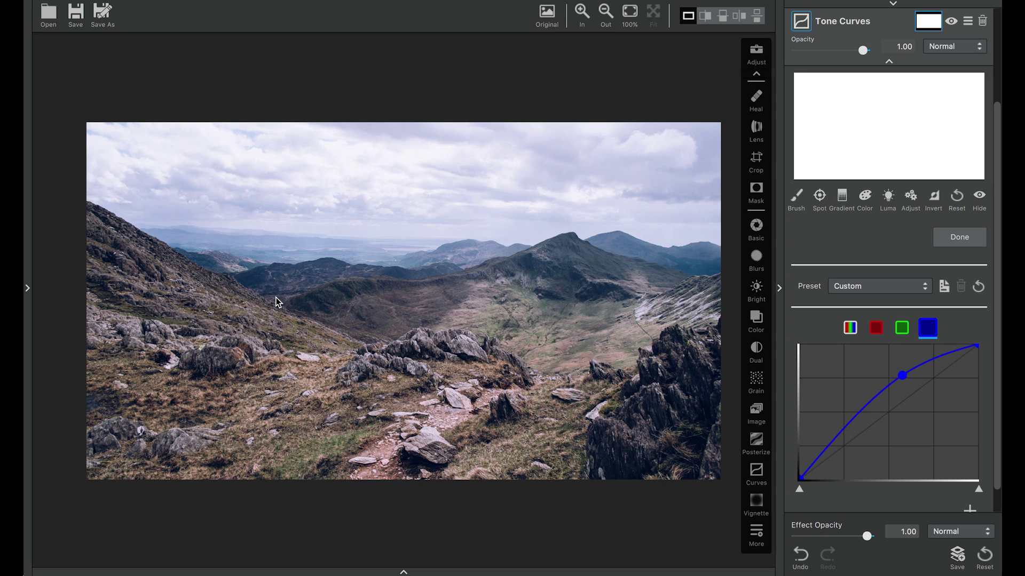
Step: Drag a gradient mask from the top so the blue boost covers the sky, fading into the foreground
left_click(842, 197)
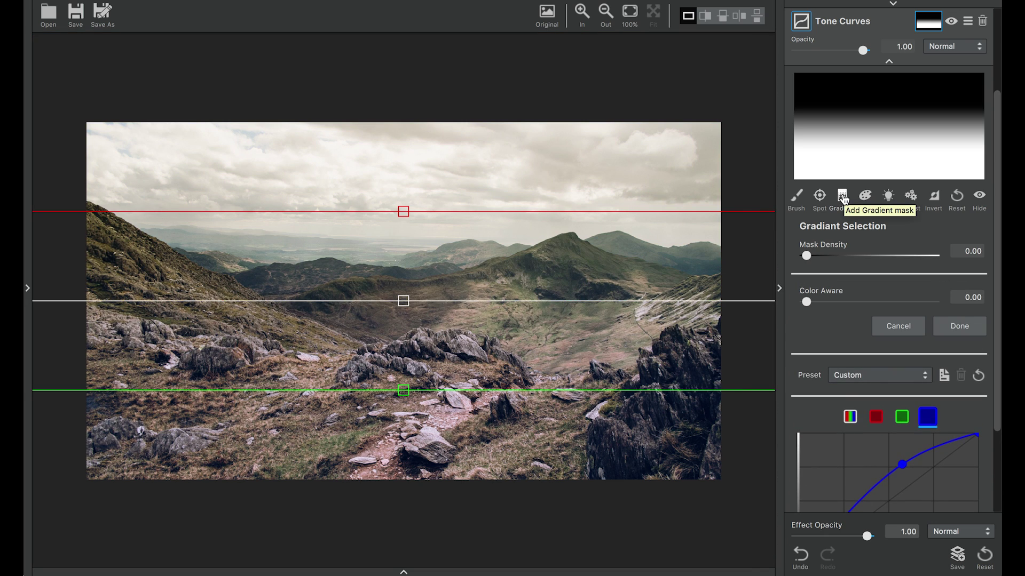
left_click_drag(397, 210, 398, 112)
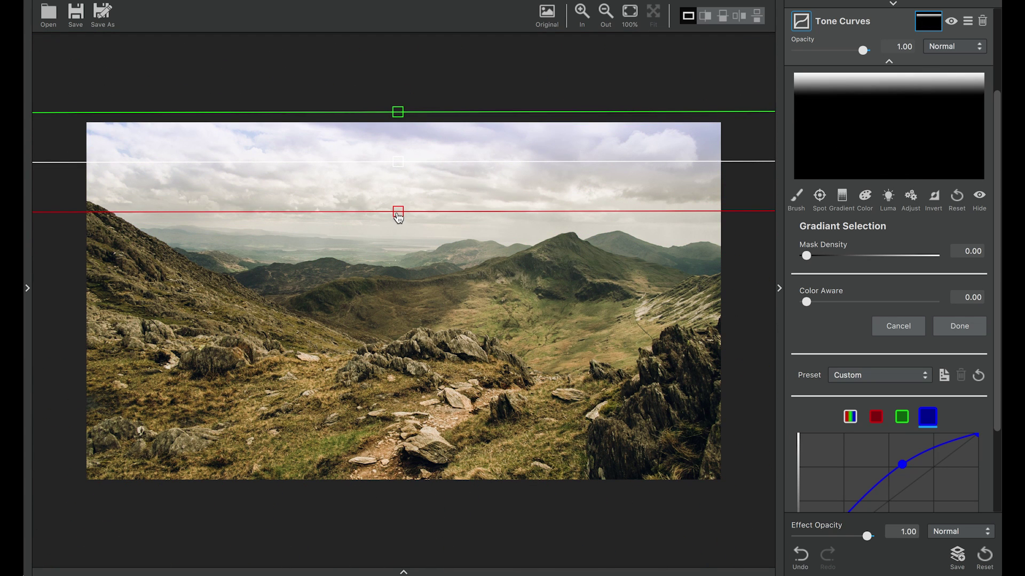
left_click_drag(398, 216, 392, 380)
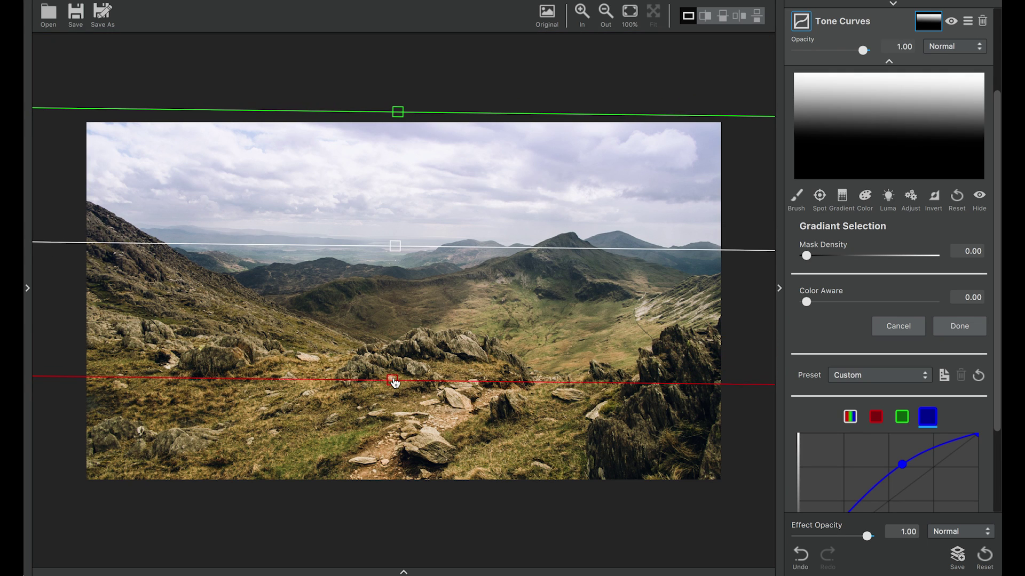
left_click(956, 329)
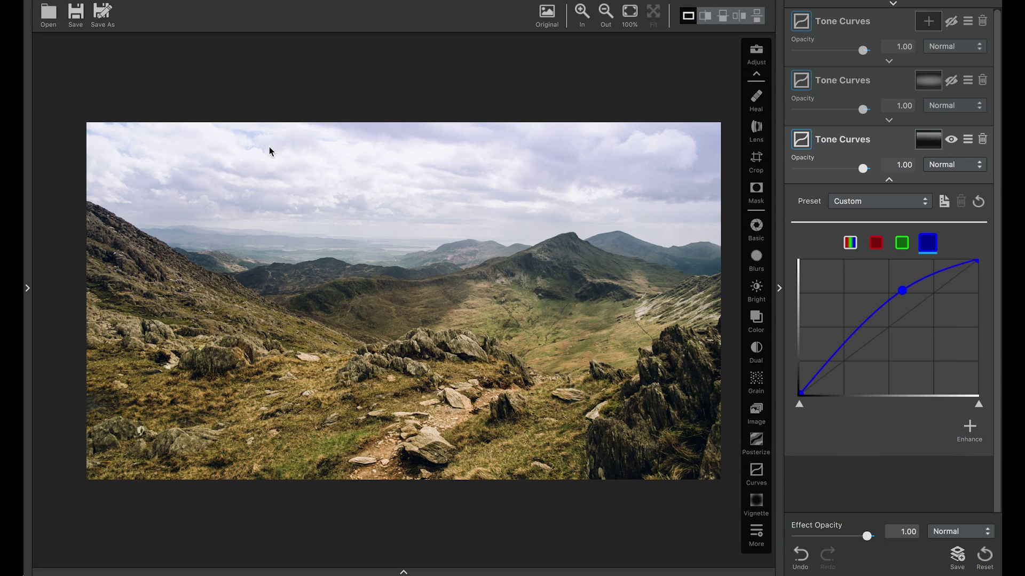
Step: After comparing with the original, switch the green valley layer back on and collapse the third curves panel
left_click(408, 155)
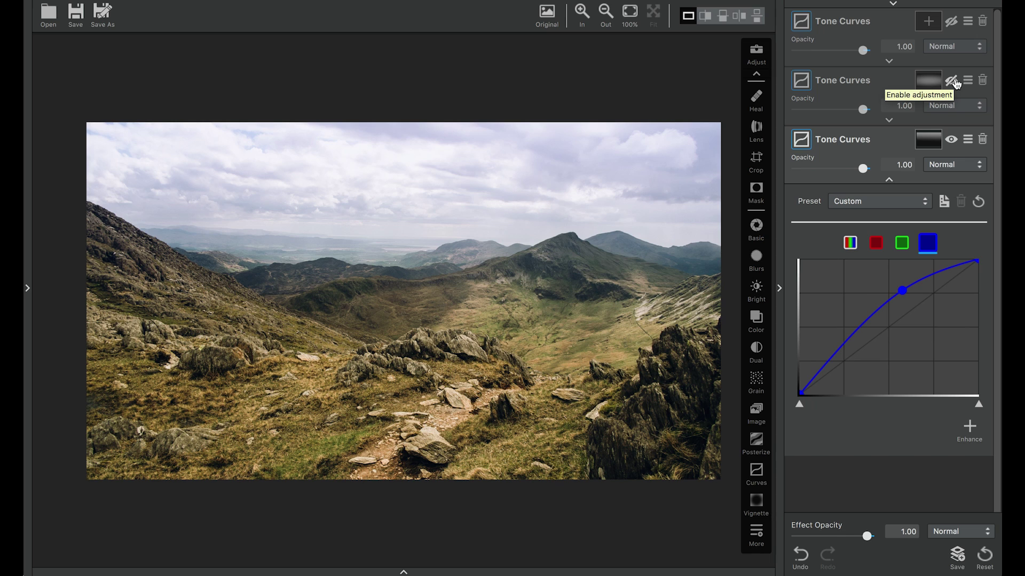
left_click(952, 81)
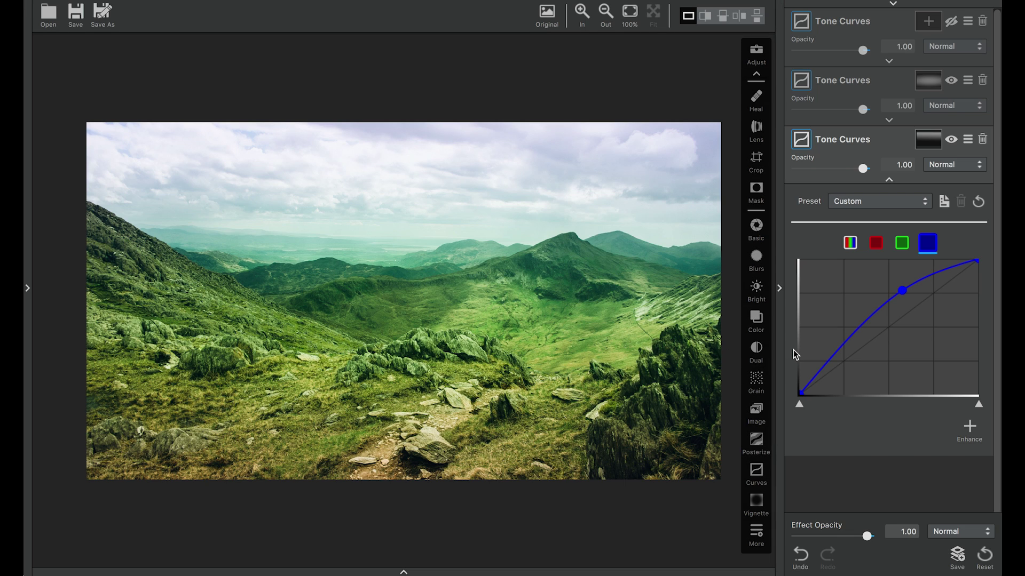
left_click(888, 183)
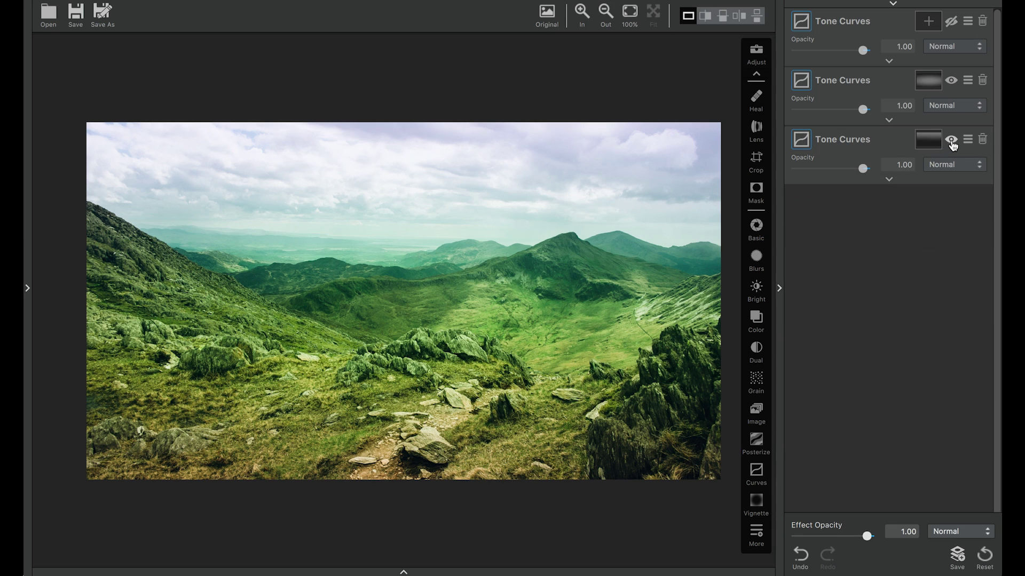
Step: Add a fourth Tone Curves layer, raise the red channel curve to warm the photo, and attach a mask
left_click(758, 470)
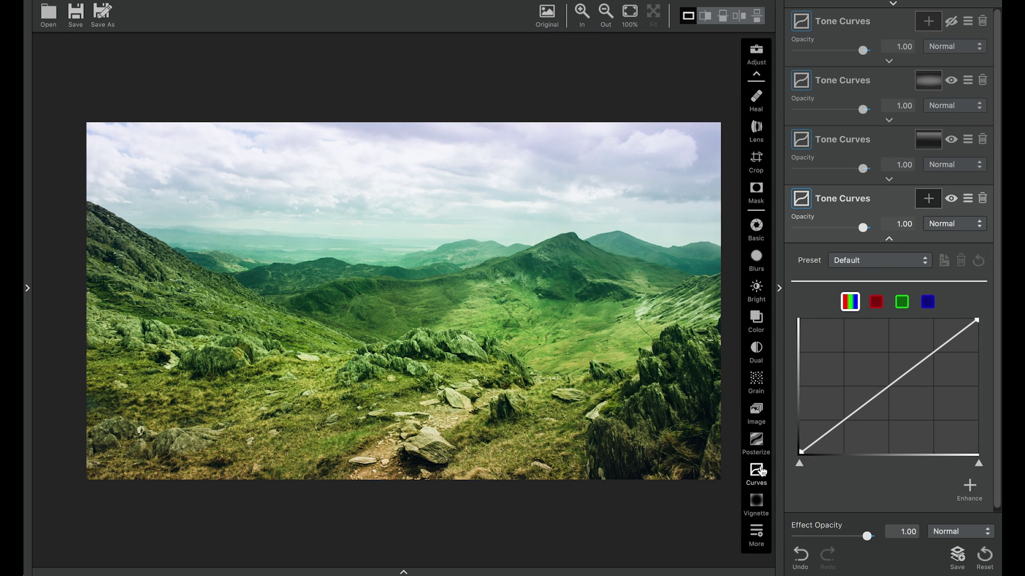
left_click(876, 300)
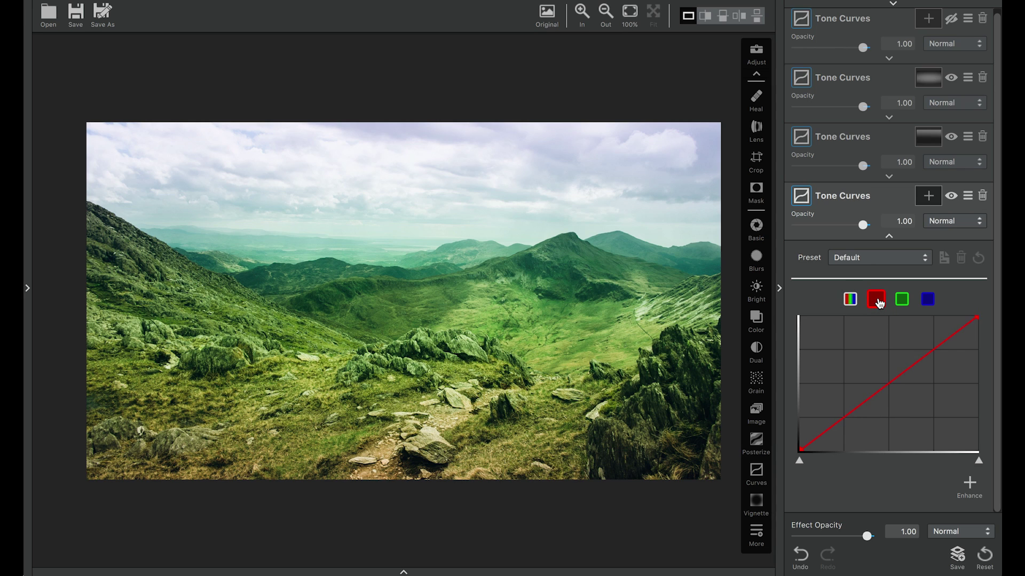
left_click(919, 358)
left_click_drag(919, 358, 916, 351)
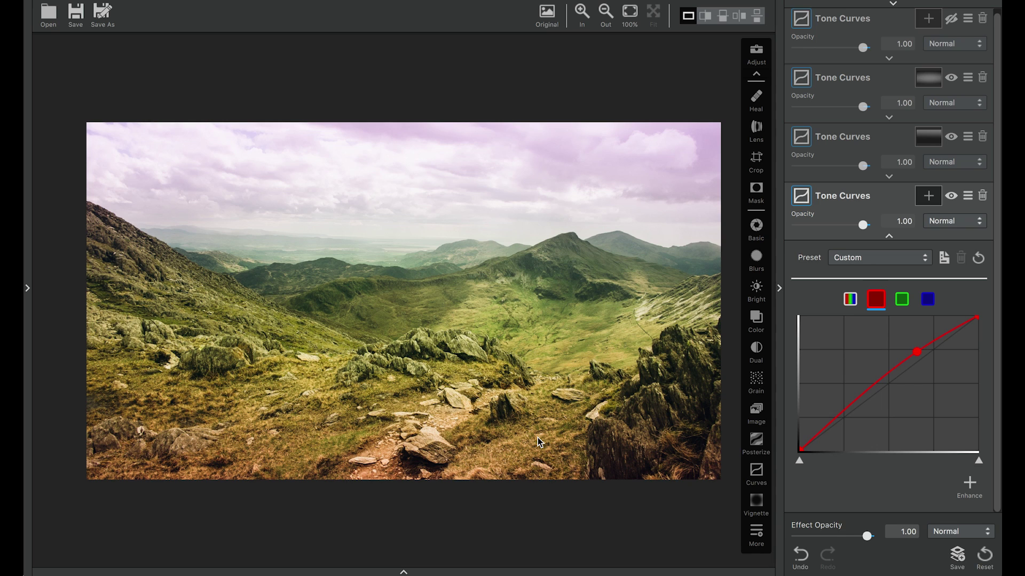
left_click(928, 195)
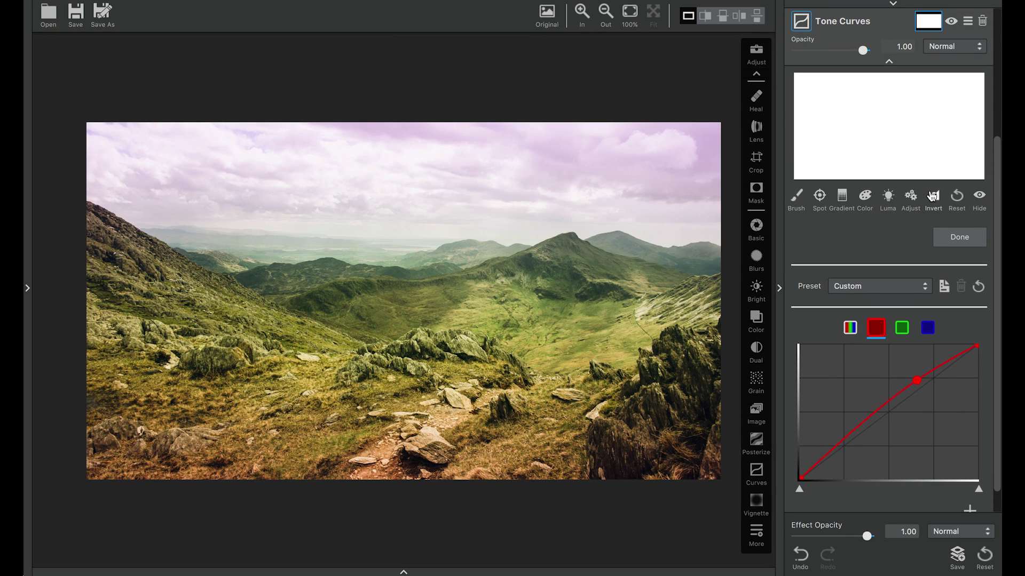
Step: With a radius 1.00 mask brush, paint the warm tint off the mountains, foreground and central sky
left_click(797, 200)
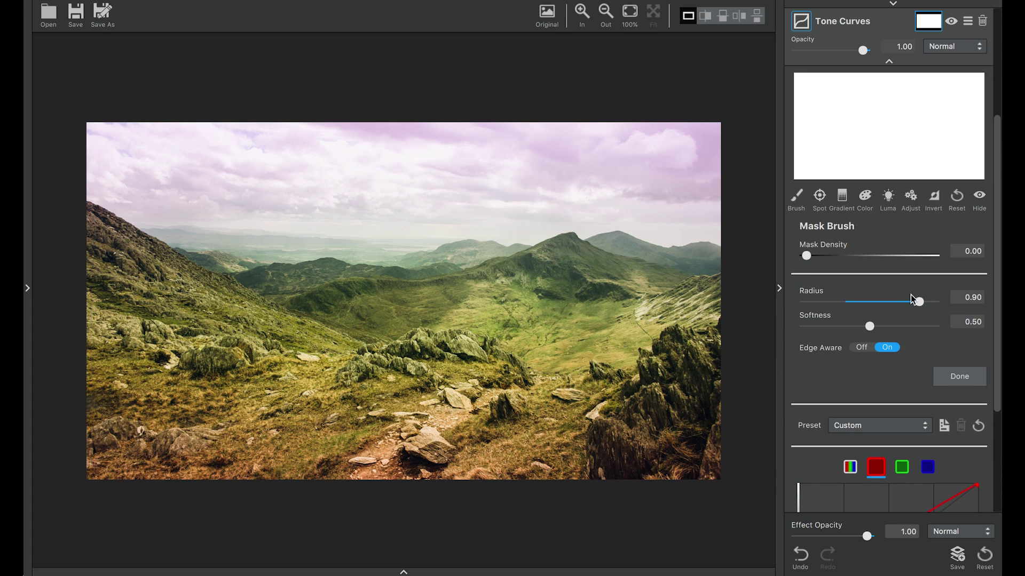
left_click_drag(918, 301, 945, 299)
mouse_move(377, 291)
left_mouse_down()
mouse_move(264, 288)
mouse_move(303, 277)
mouse_move(222, 245)
mouse_move(123, 313)
mouse_move(677, 307)
mouse_move(284, 371)
mouse_move(643, 261)
mouse_move(247, 231)
mouse_move(229, 263)
mouse_move(128, 219)
mouse_move(366, 268)
left_mouse_up()
mouse_move(501, 222)
left_mouse_down()
mouse_move(656, 217)
mouse_move(566, 181)
left_mouse_up()
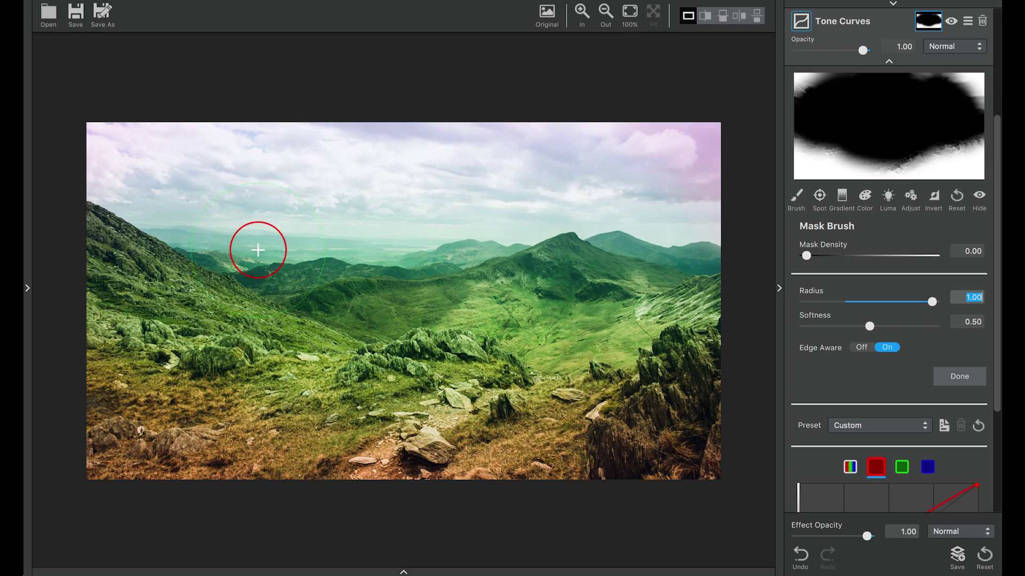
mouse_move(176, 346)
left_mouse_down()
mouse_move(165, 383)
mouse_move(128, 397)
mouse_move(250, 417)
mouse_move(603, 394)
left_mouse_up()
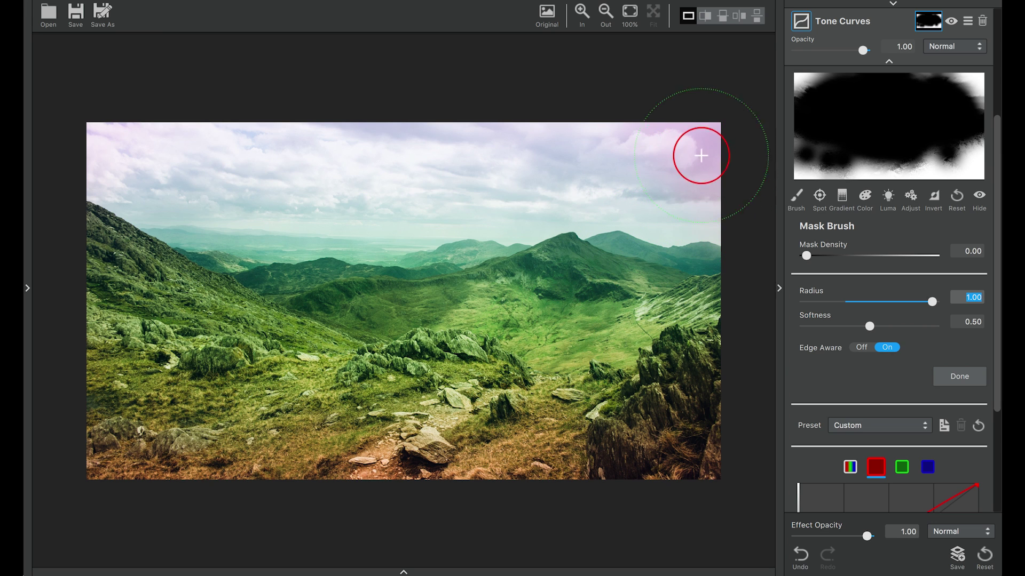
left_click_drag(627, 181, 674, 178)
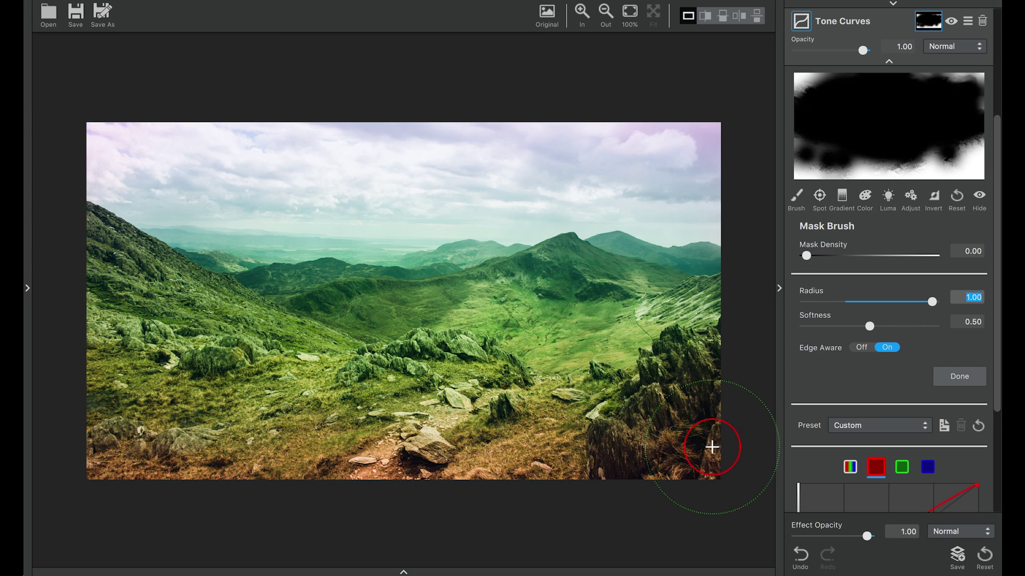
left_click(954, 379)
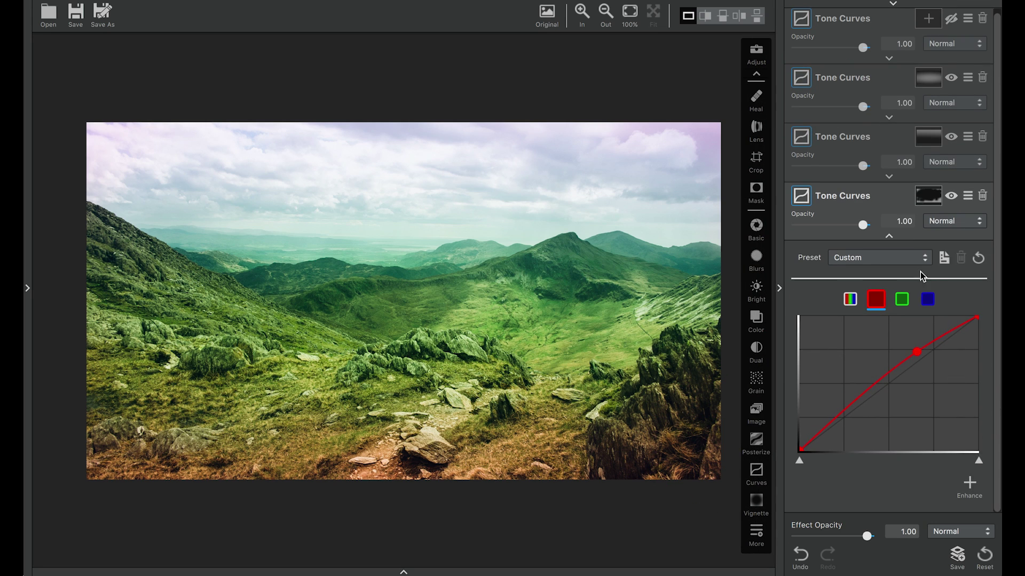
Step: Collapse the fourth layer's curve panel, turn the top Tone Curves layer back on, and view the original
left_click(894, 239)
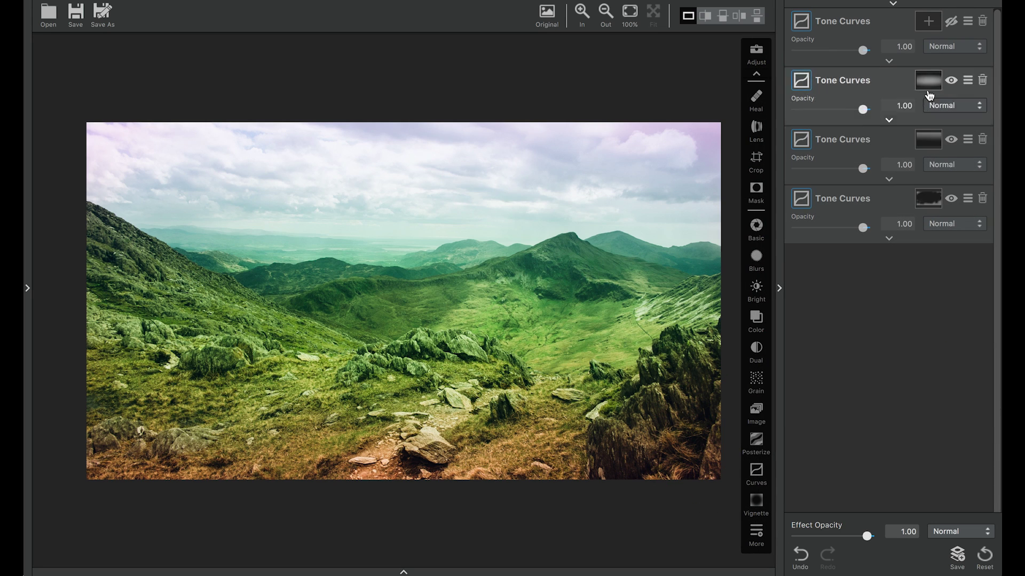
left_click(952, 25)
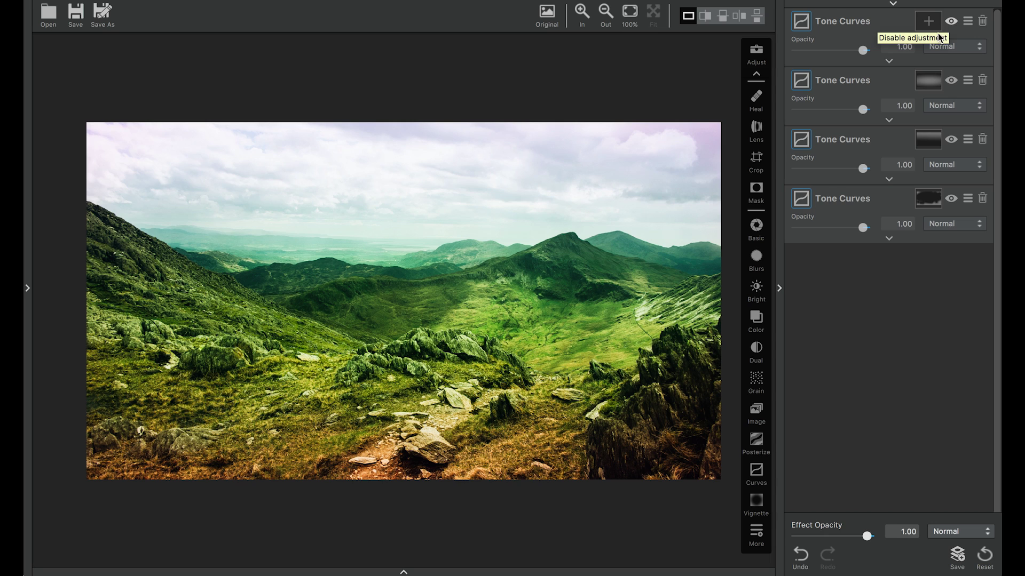
key("backslash")
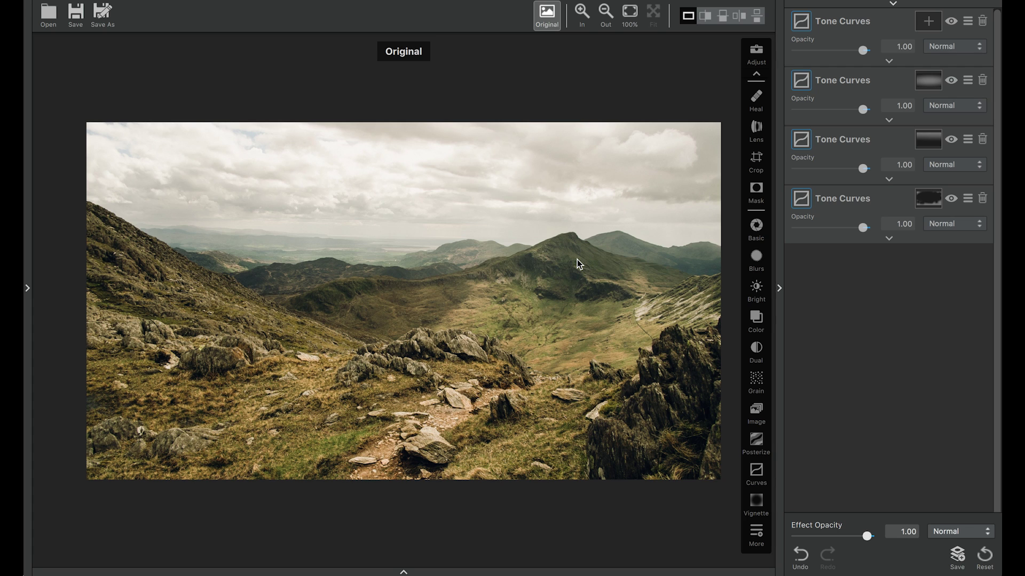
Step: Return to the edited photo, lower Effect Opacity to 0.61, and compare against the original
key("backslash")
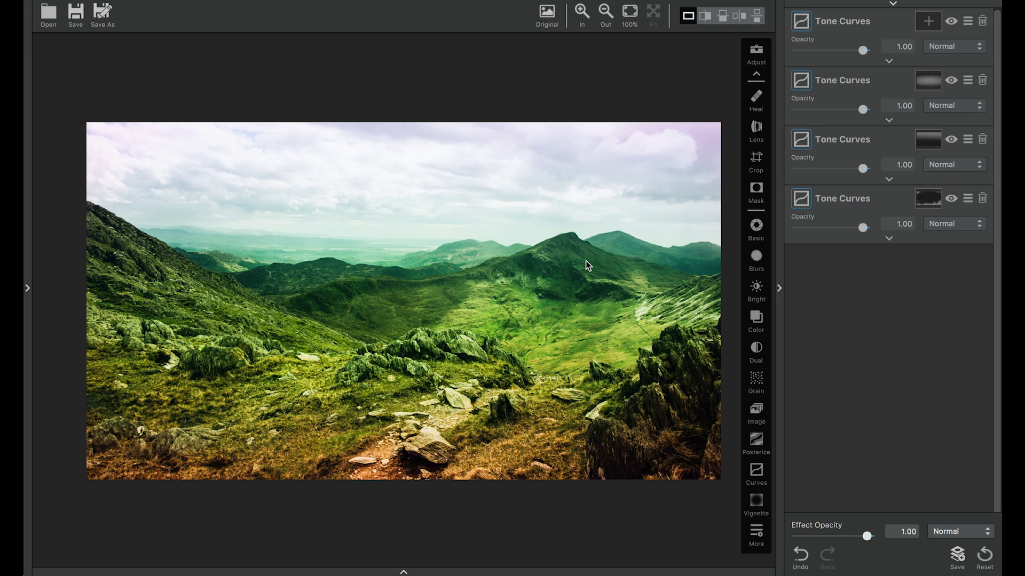
left_click_drag(866, 536, 839, 544)
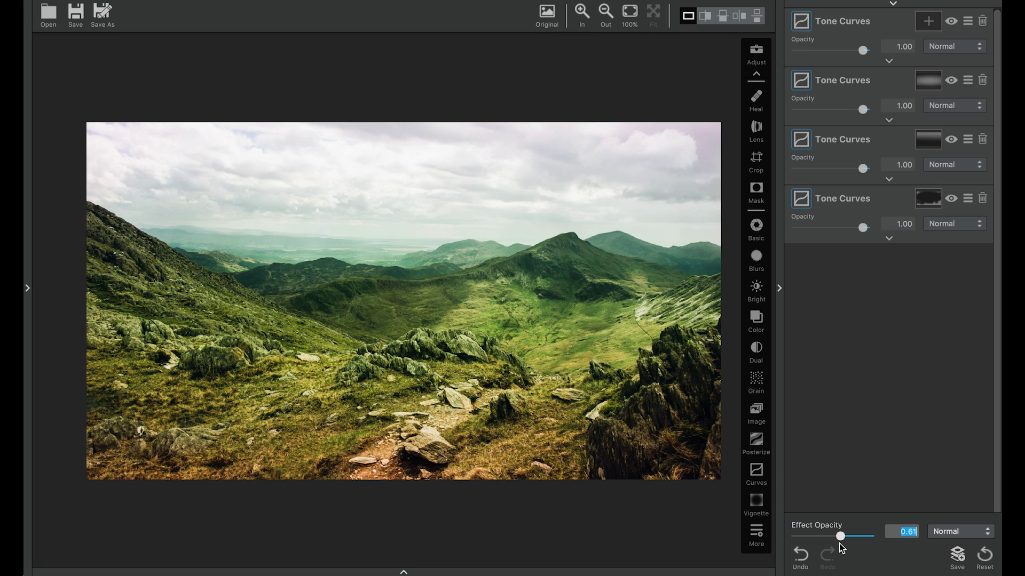
left_click(658, 369)
Step: Add a Basic adjustment with Clarity 0.29 and Saturation 0.10, then show the original for comparison
left_click(756, 224)
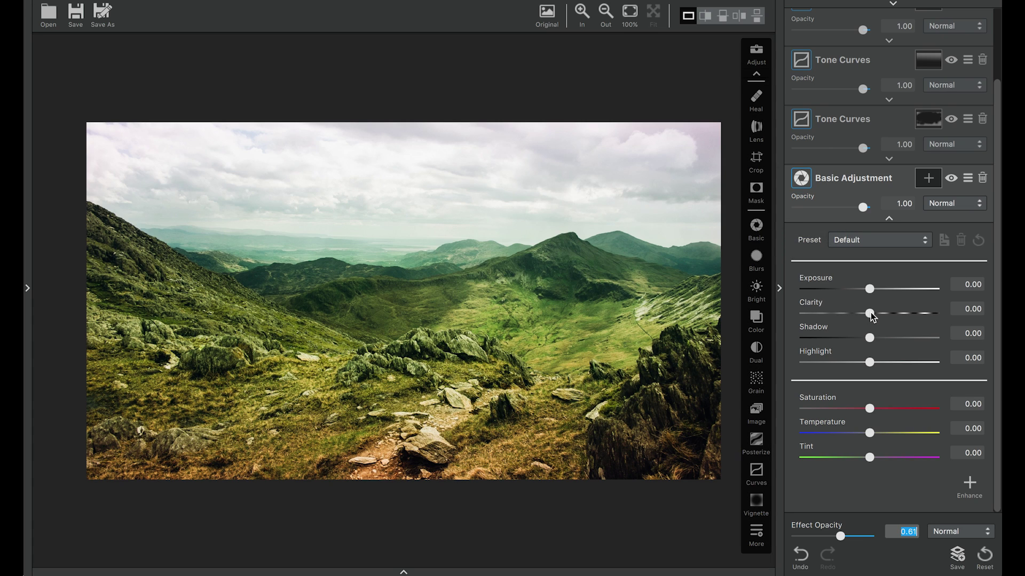
left_click_drag(869, 314, 888, 314)
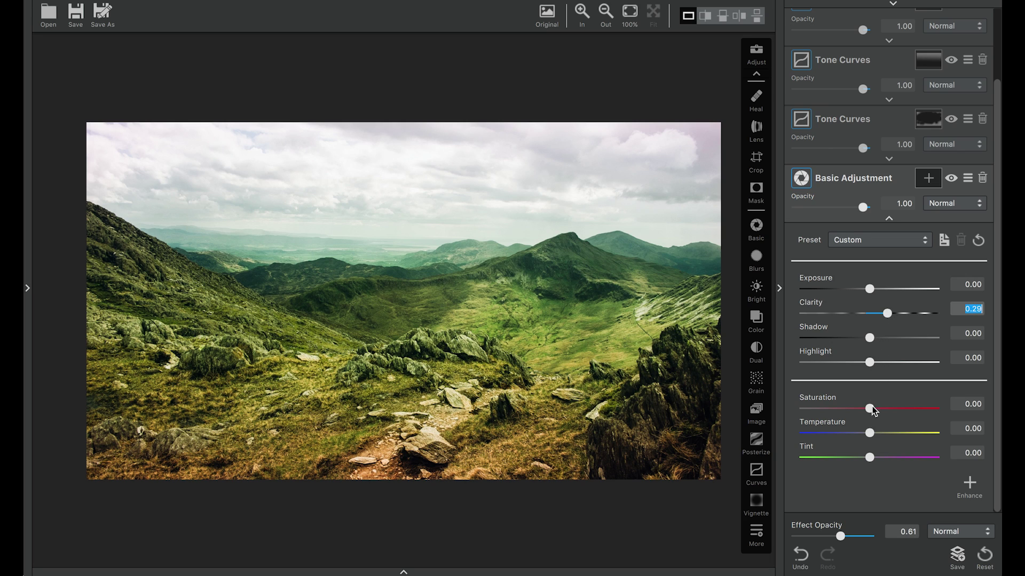
left_click_drag(871, 408, 876, 409)
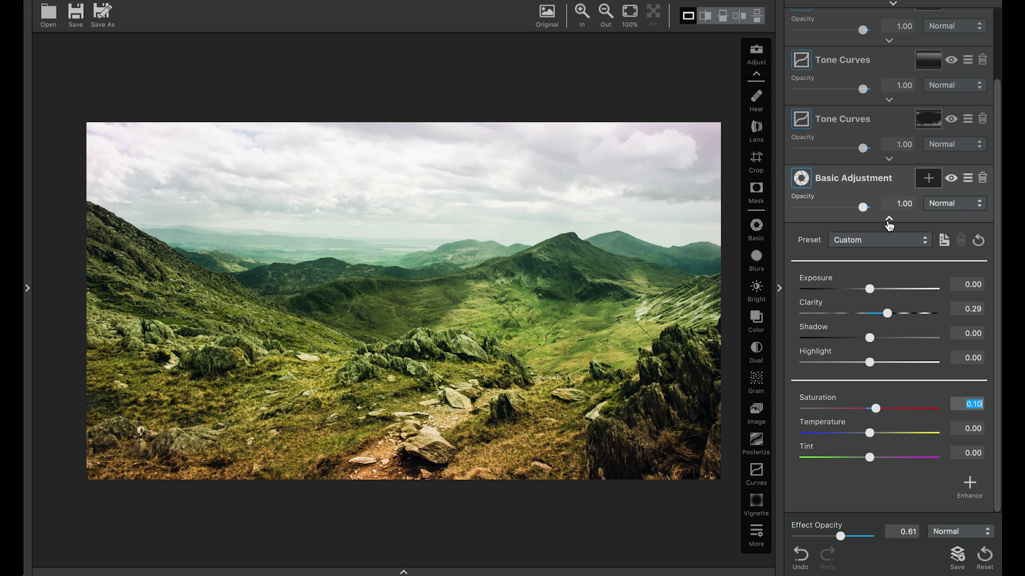
left_click(888, 220)
left_click(547, 208)
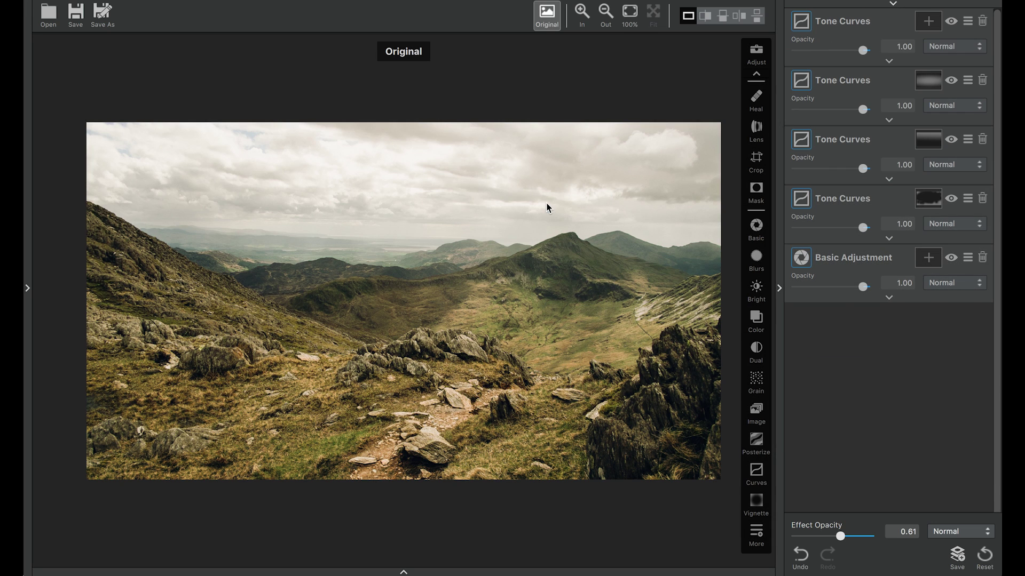
Step: Flip between the original and edited photo, ending on the edited version
left_click(547, 208)
left_click(547, 208)
left_click(547, 208)
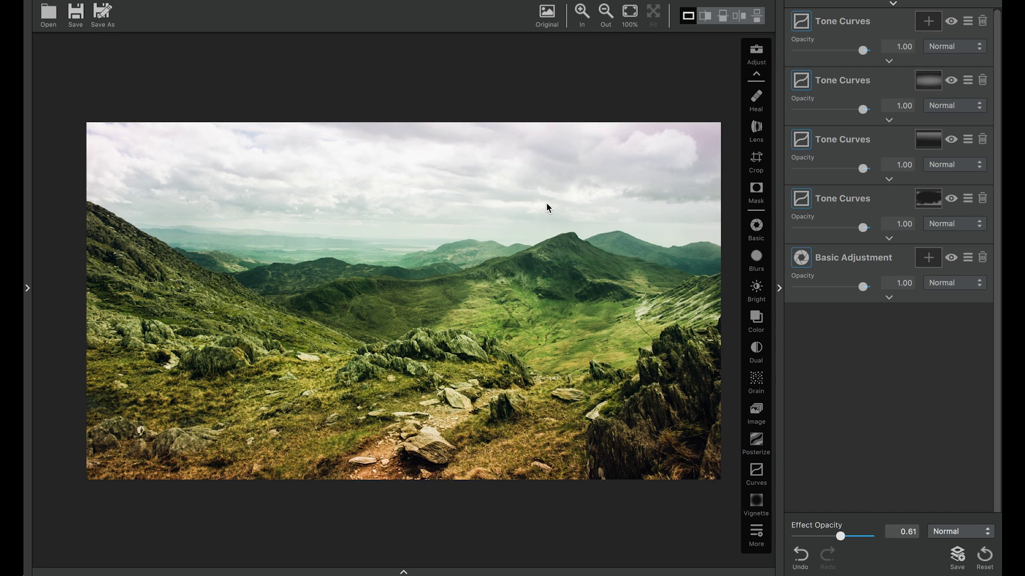